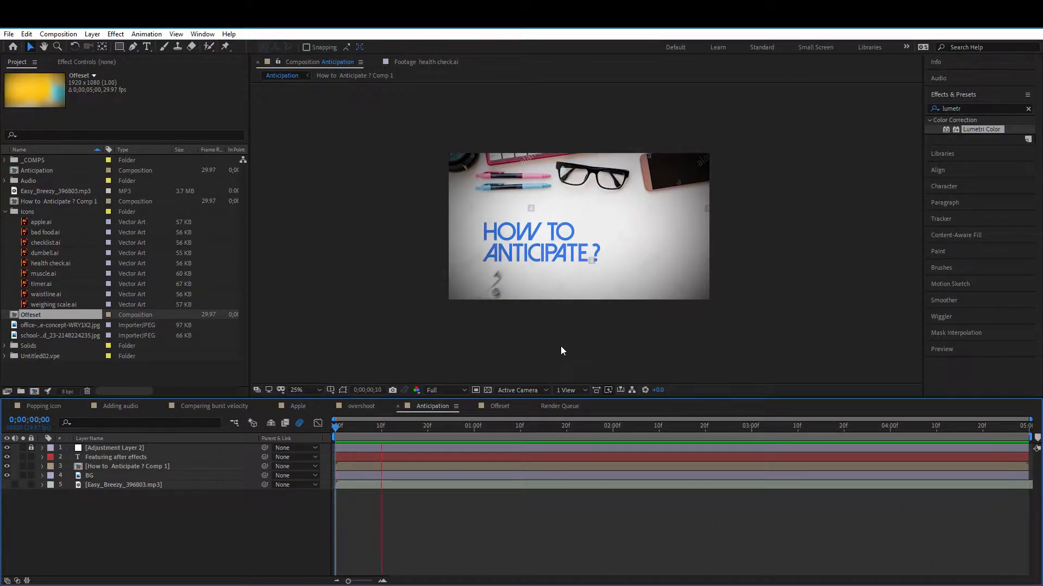
# Stop the preview and start a new project without saving the changes to Lesson01.aep
pyautogui.press('space')
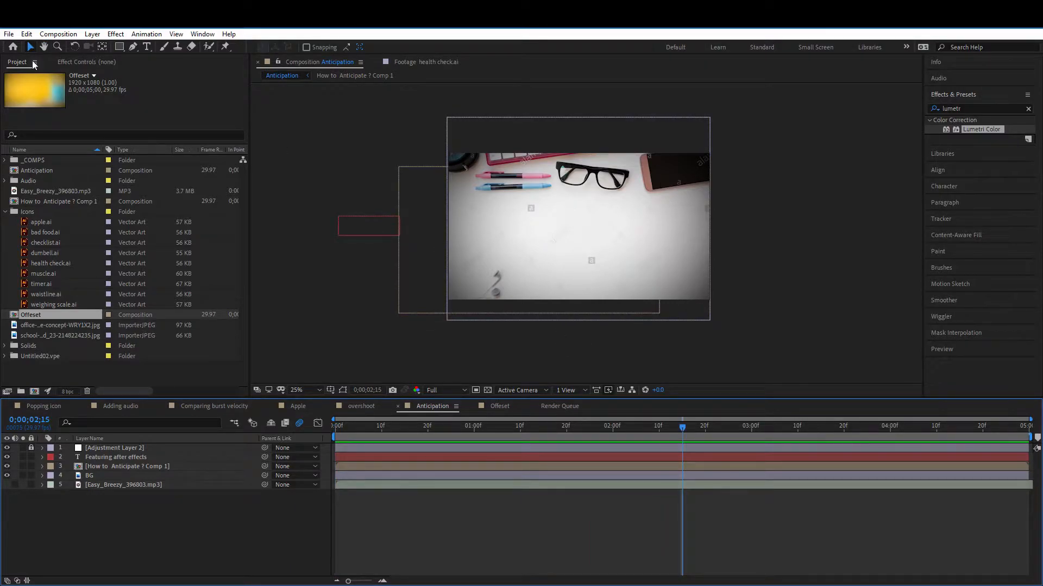
pyautogui.click(8, 34)
pyautogui.moveTo(16, 48)
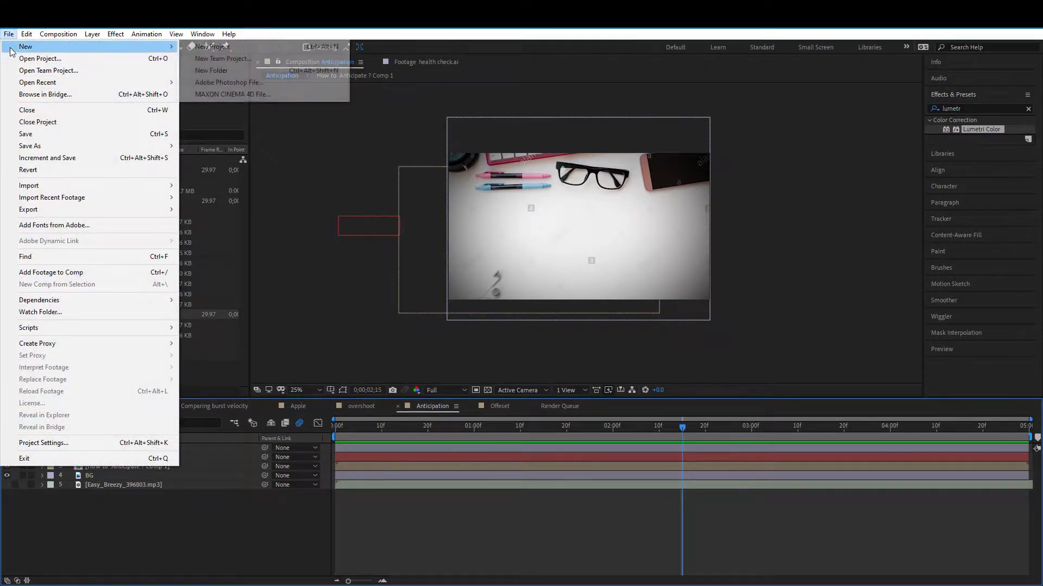
pyautogui.click(197, 48)
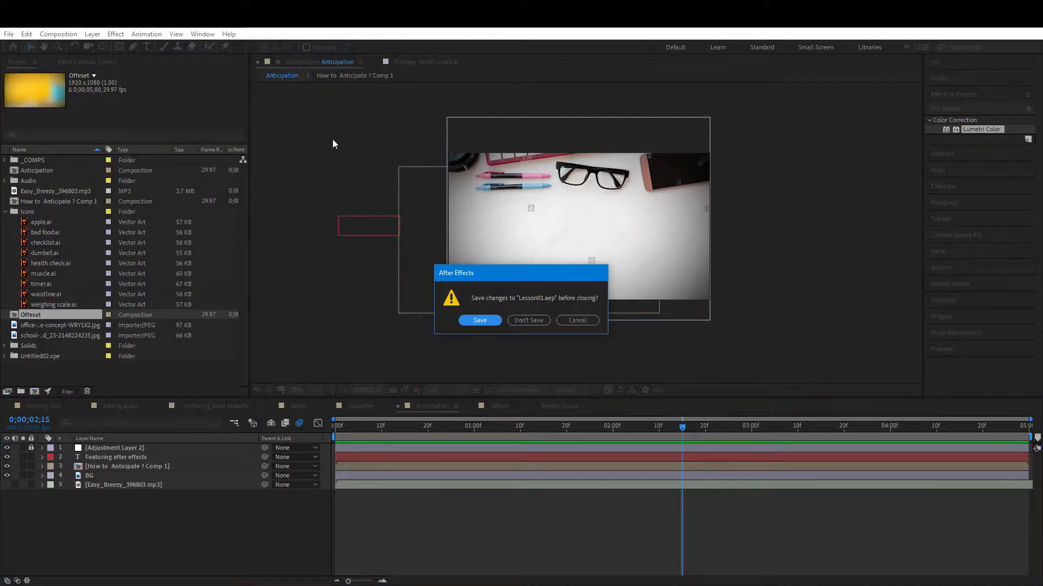
pyautogui.click(531, 320)
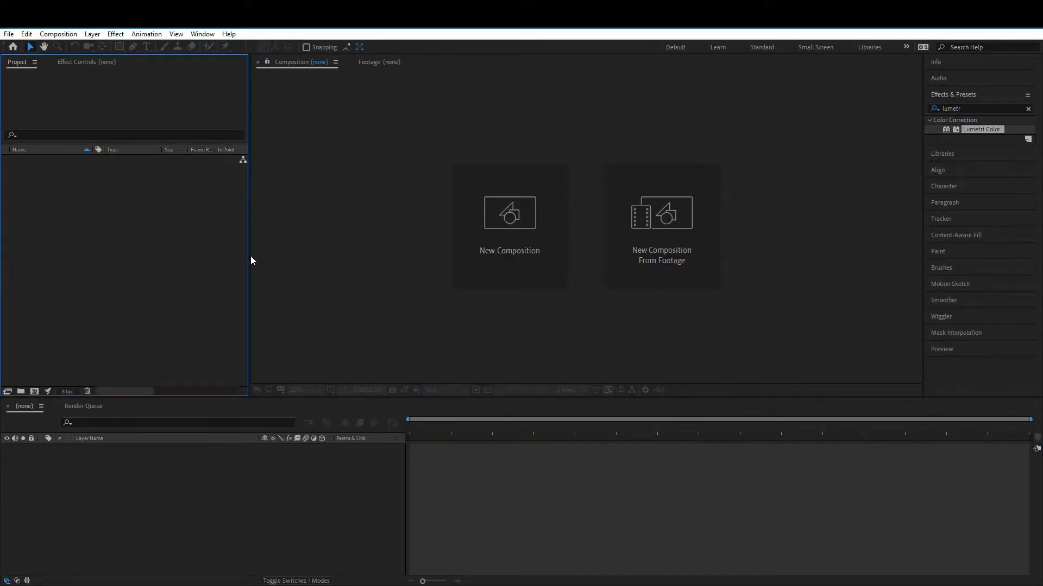
# Create a new composition named "anticipatioin"
pyautogui.click(513, 217)
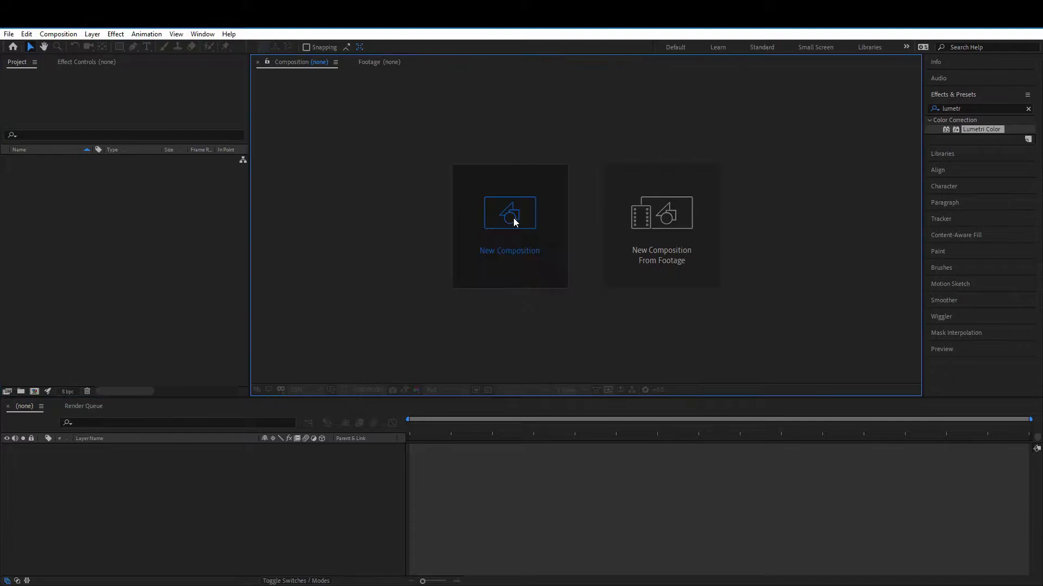
pyautogui.moveTo(536, 152); pyautogui.dragTo(474, 141)
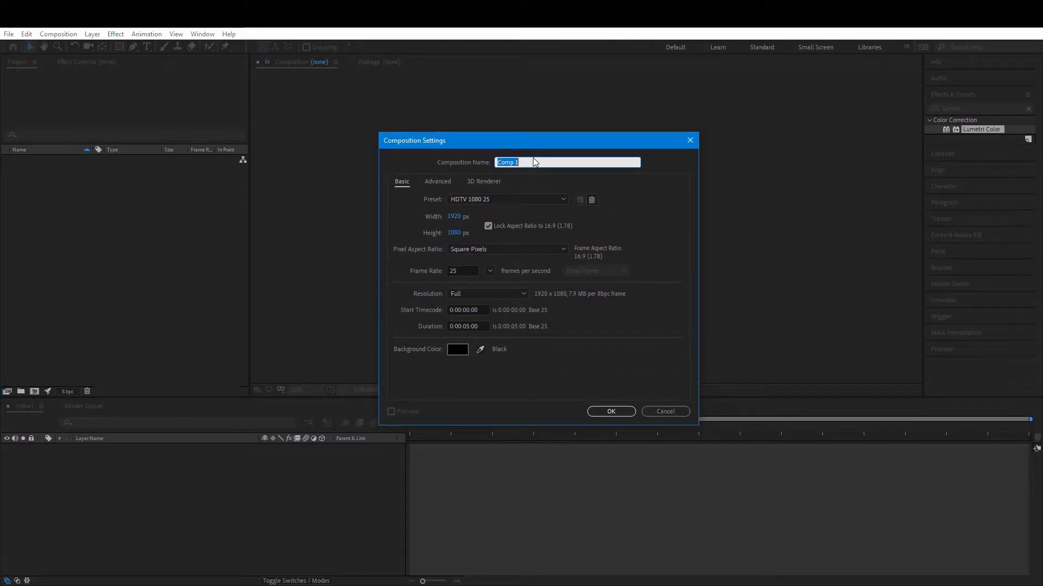
pyautogui.write('anticipatioin')
pyautogui.click(611, 411)
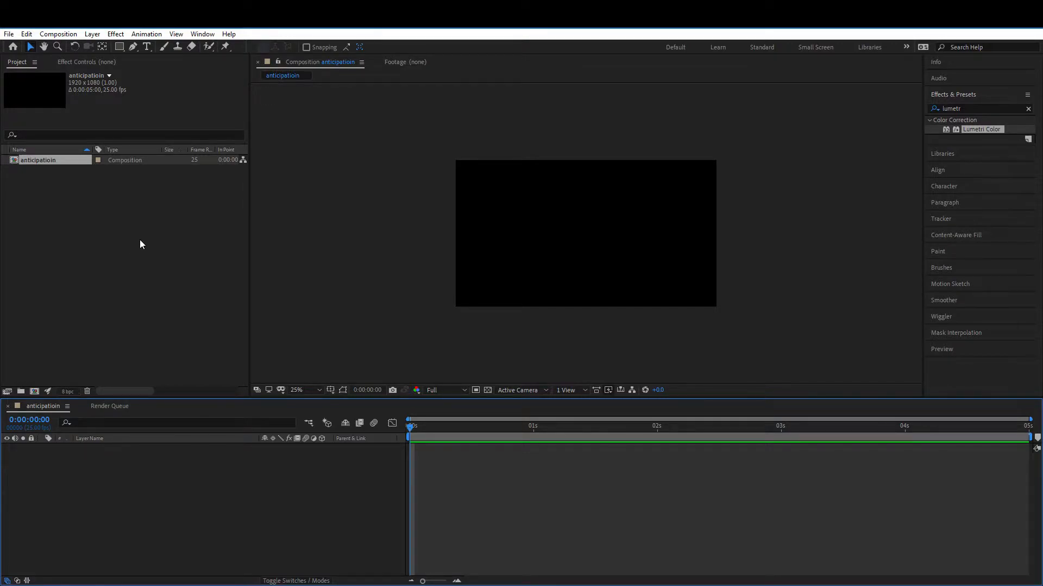
# Import the office-desk-materials JPEG from the Lesson 01 folder as footage
pyautogui.doubleClick(120, 247)
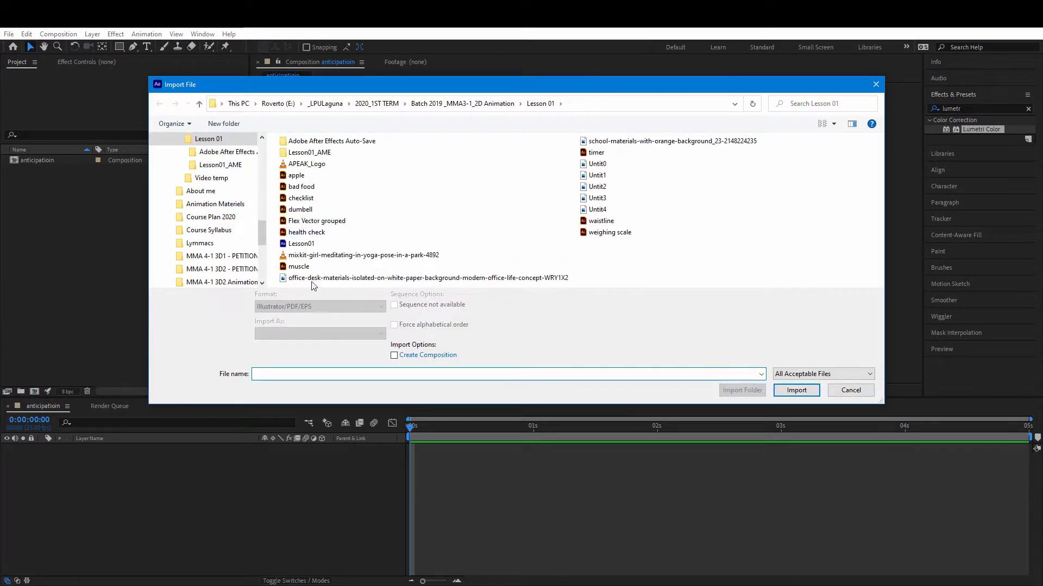
pyautogui.click(336, 278)
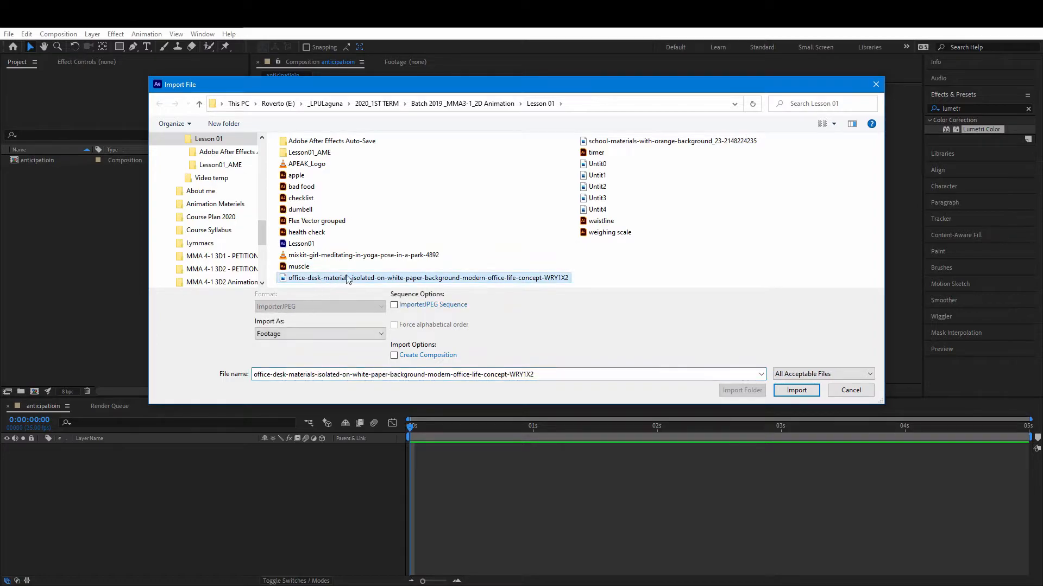
pyautogui.click(796, 391)
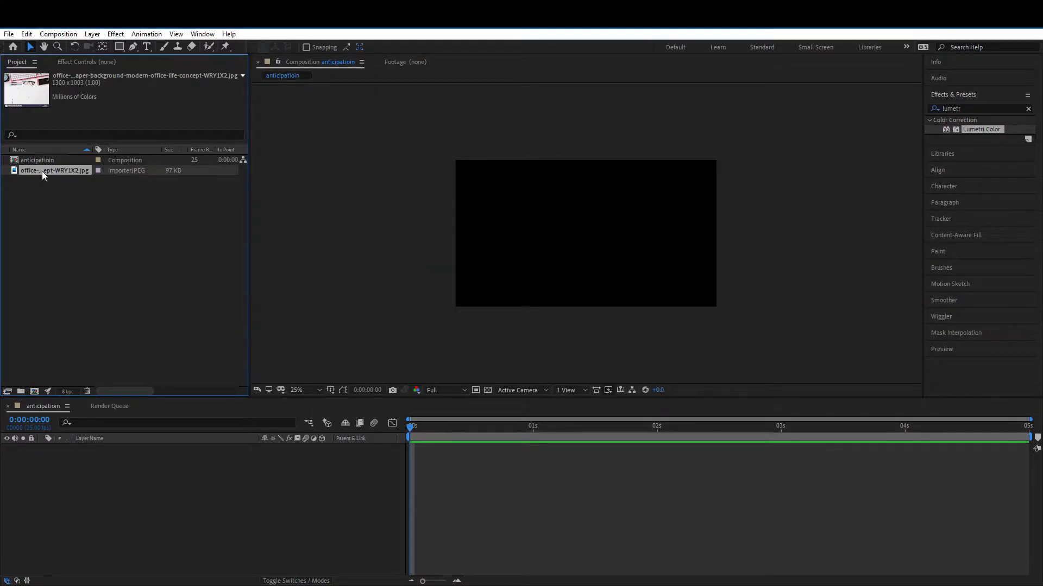
# Create two new folders in the project and name the second one "image"
pyautogui.click(20, 392)
pyautogui.click(47, 353)
pyautogui.click(21, 391)
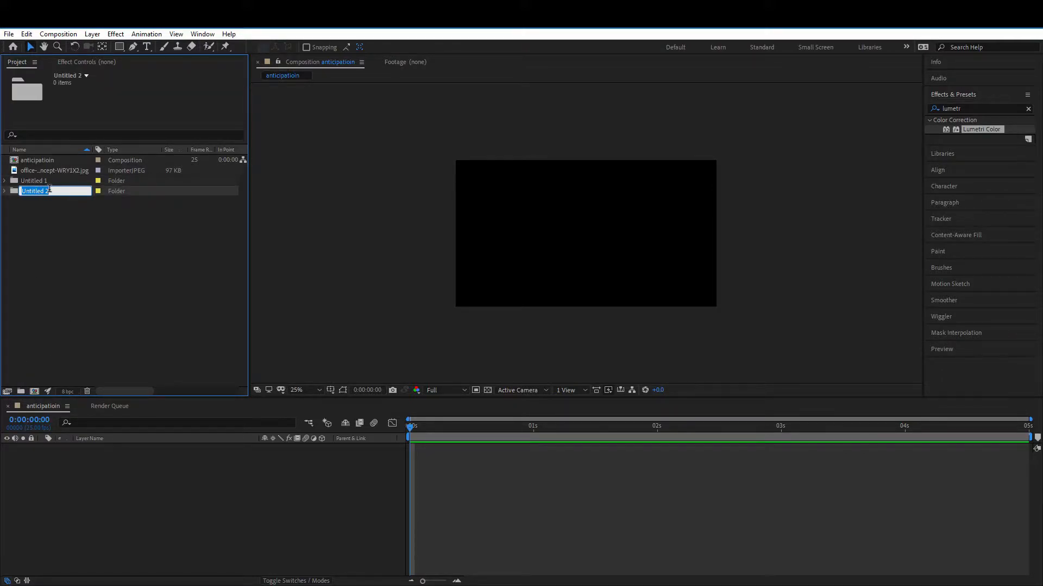
pyautogui.write('image')
pyautogui.press('Return')
pyautogui.click(50, 190)
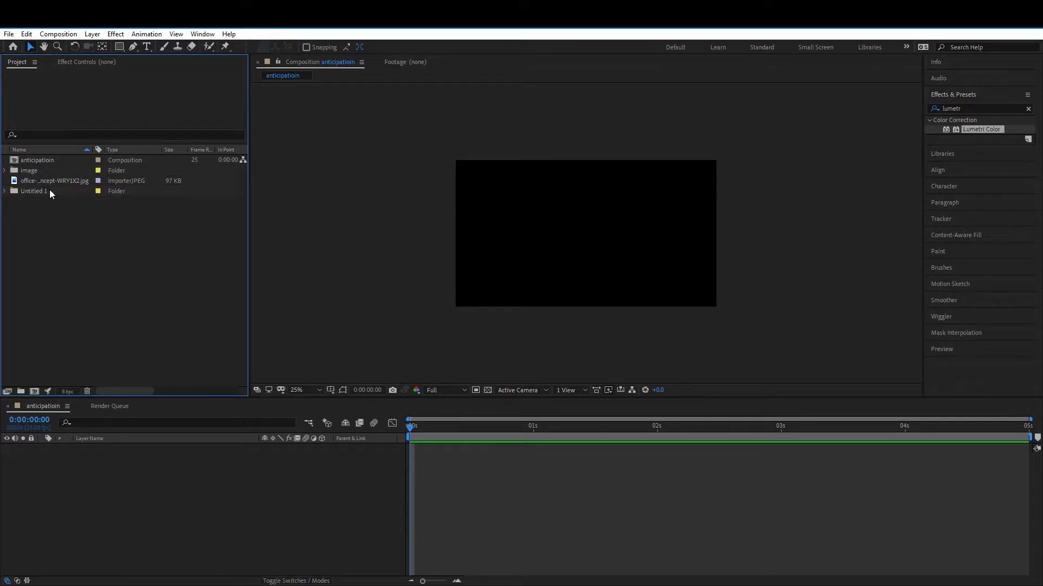
# Rename the remaining untitled project folder as "comp"
pyautogui.rightClick(50, 189)
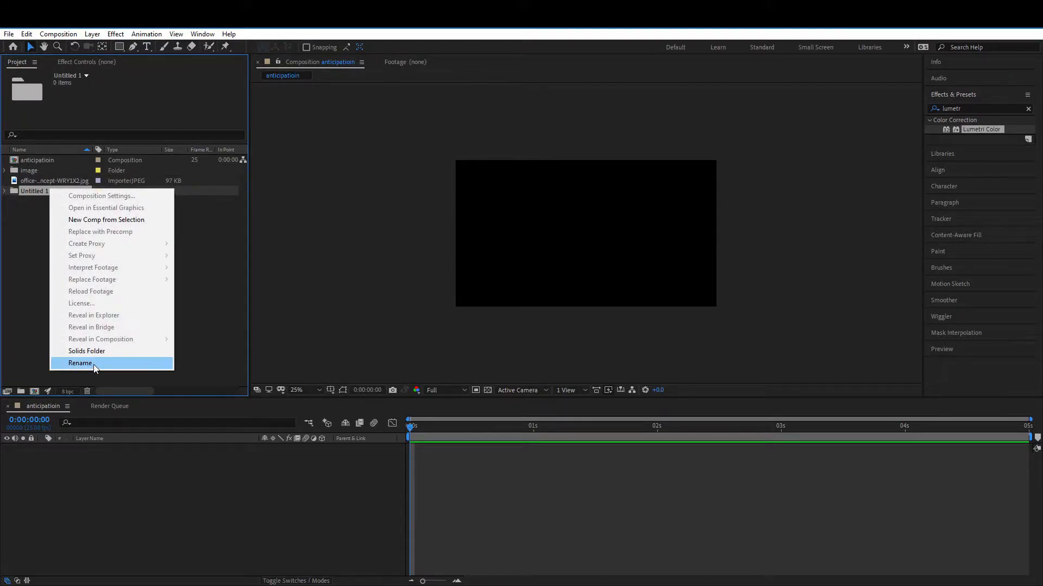
pyautogui.click(53, 218)
pyautogui.click(43, 190)
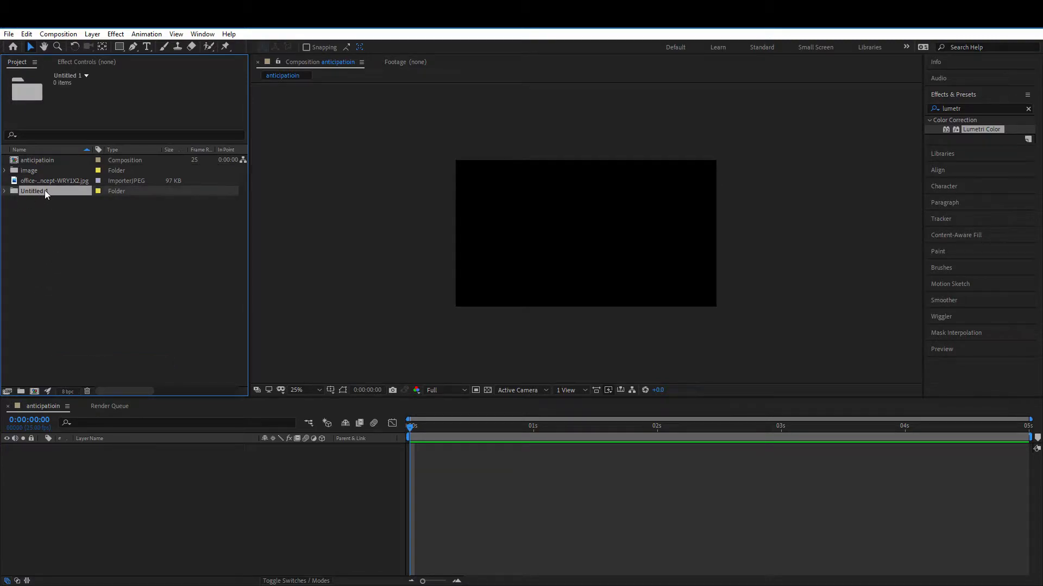
pyautogui.rightClick(46, 193)
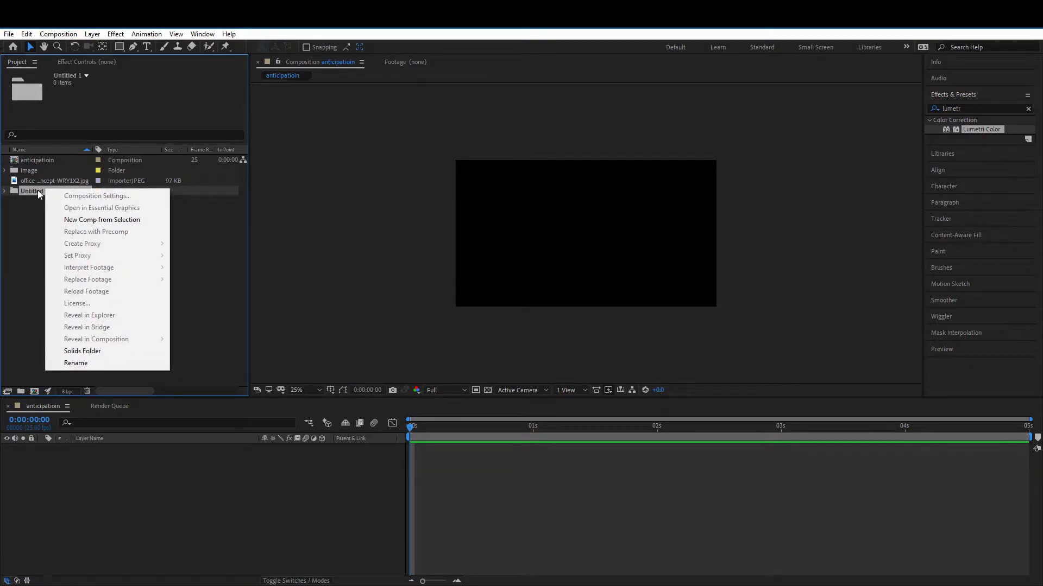
pyautogui.click(84, 363)
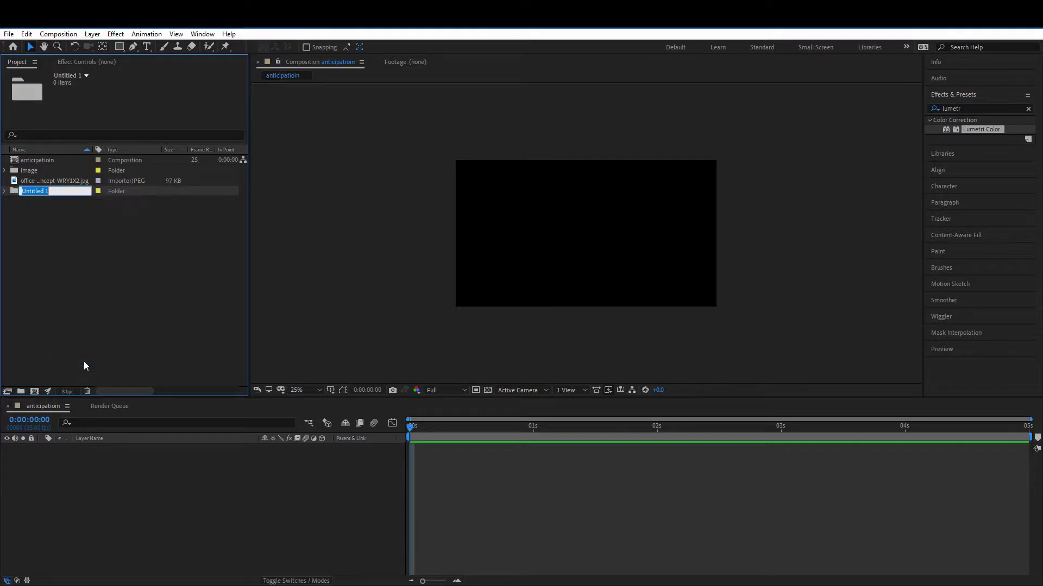
pyautogui.write('comp')
pyautogui.press('Return')
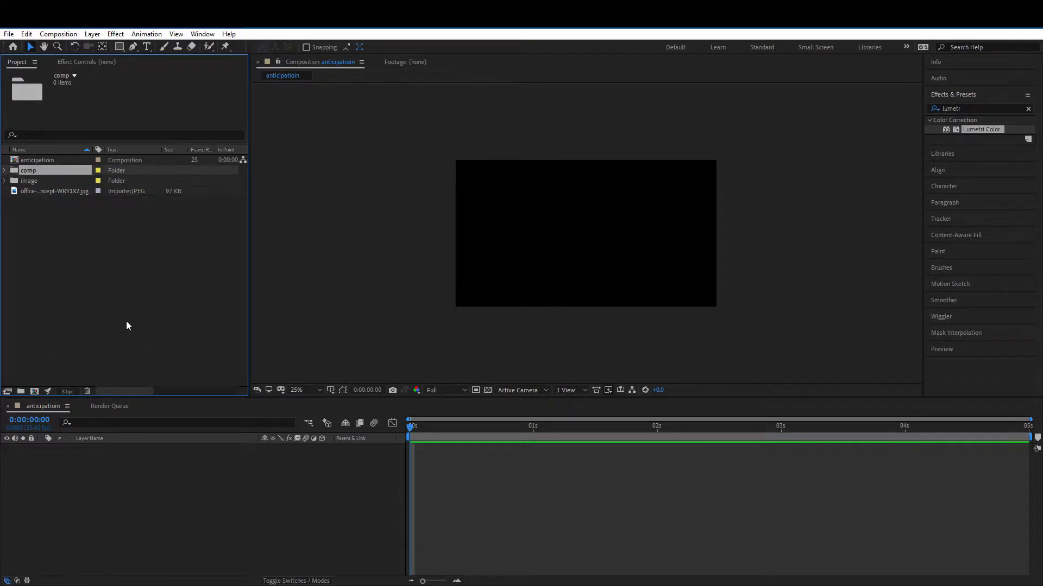
# Move the office desk picture into the image folder and the composition into the comp folder
pyautogui.moveTo(35, 191); pyautogui.dragTo(28, 170)
pyautogui.click(31, 160)
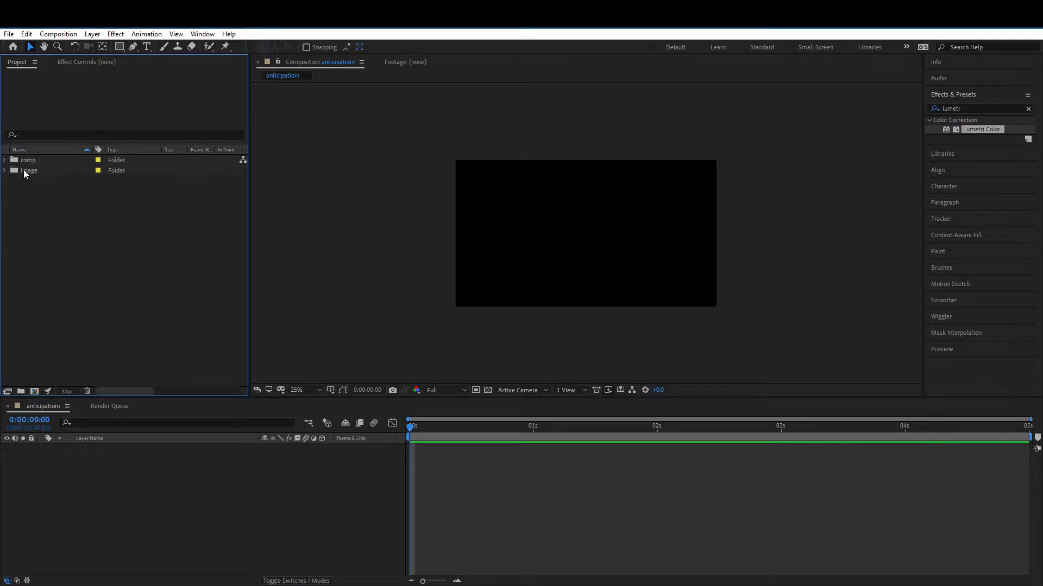
pyautogui.click(24, 170)
# Add the office desk picture from the image folder to the composition as a layer
pyautogui.click(5, 171)
pyautogui.click(47, 183)
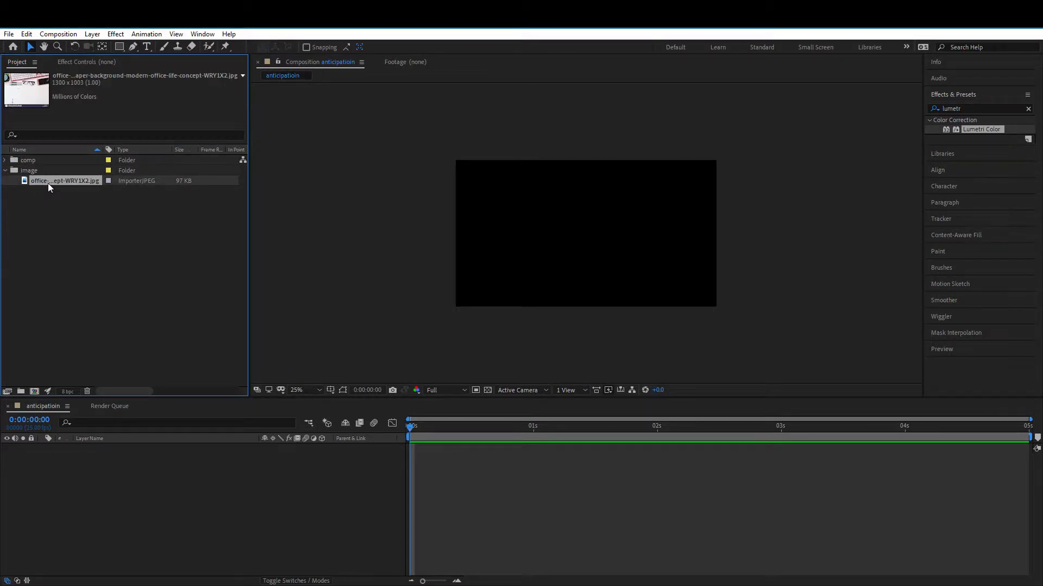
pyautogui.moveTo(47, 180); pyautogui.dragTo(113, 483)
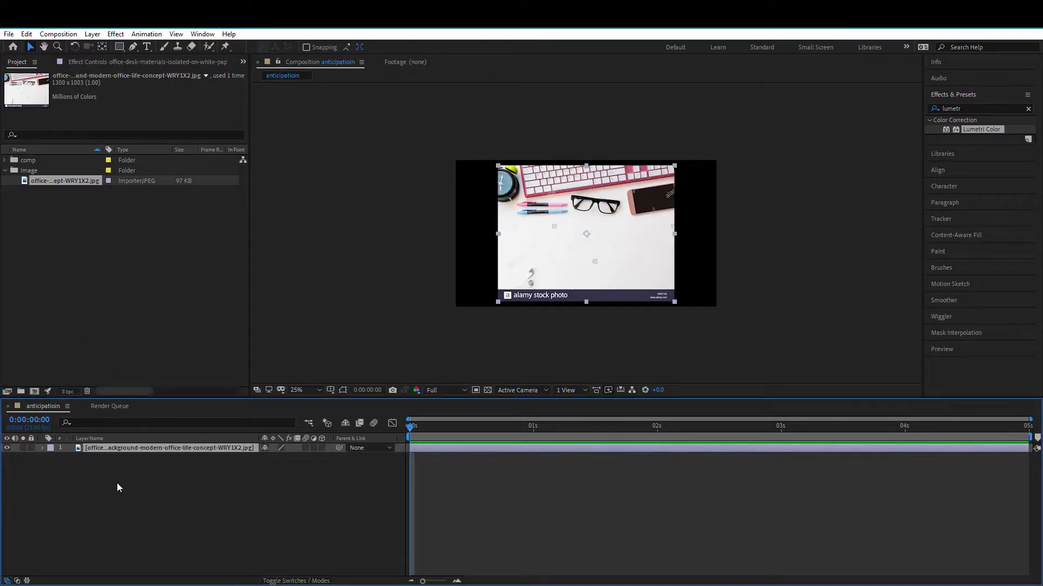
# Scale the office desk layer to 156% and shift it slightly downward so it fills the frame
pyautogui.press('s')
pyautogui.moveTo(275, 460); pyautogui.dragTo(309, 460)
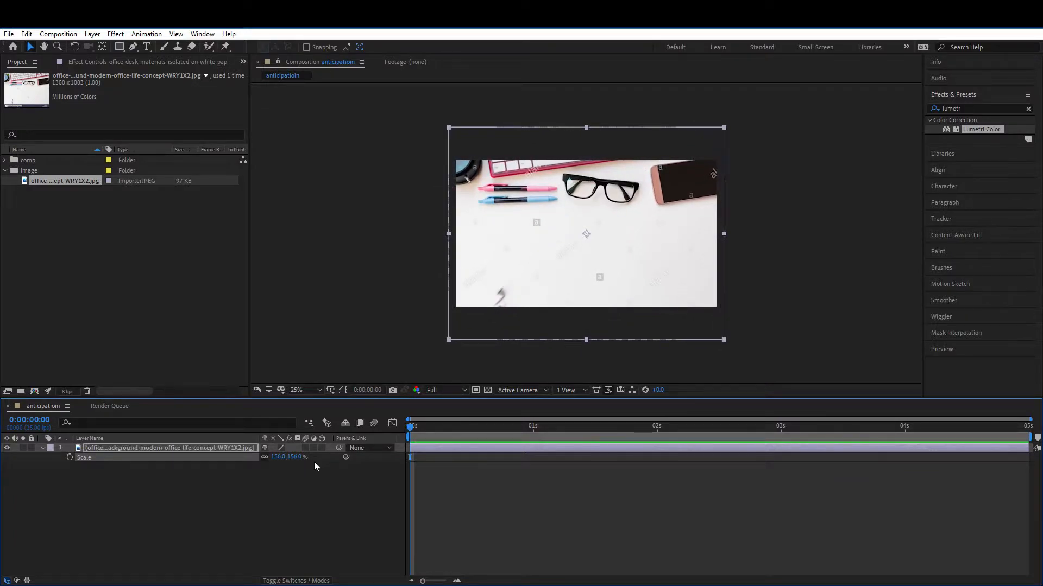
pyautogui.moveTo(532, 276)
pyautogui.mouseDown()
pyautogui.moveTo(546, 235)
pyautogui.moveTo(546, 281)
pyautogui.mouseUp()
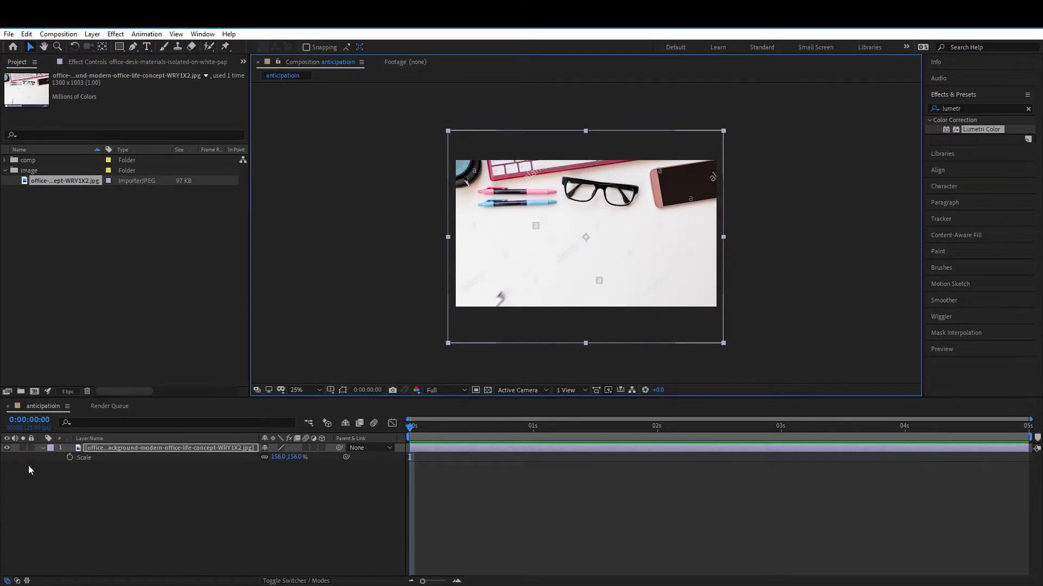
# Lock the office desk background layer and collapse its Scale property
pyautogui.click(91, 449)
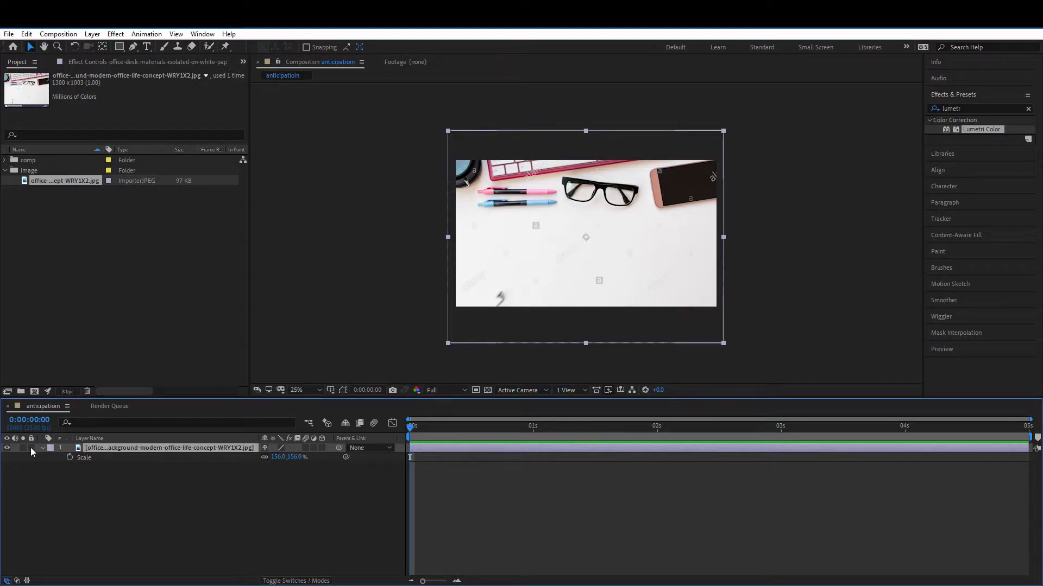
pyautogui.click(31, 448)
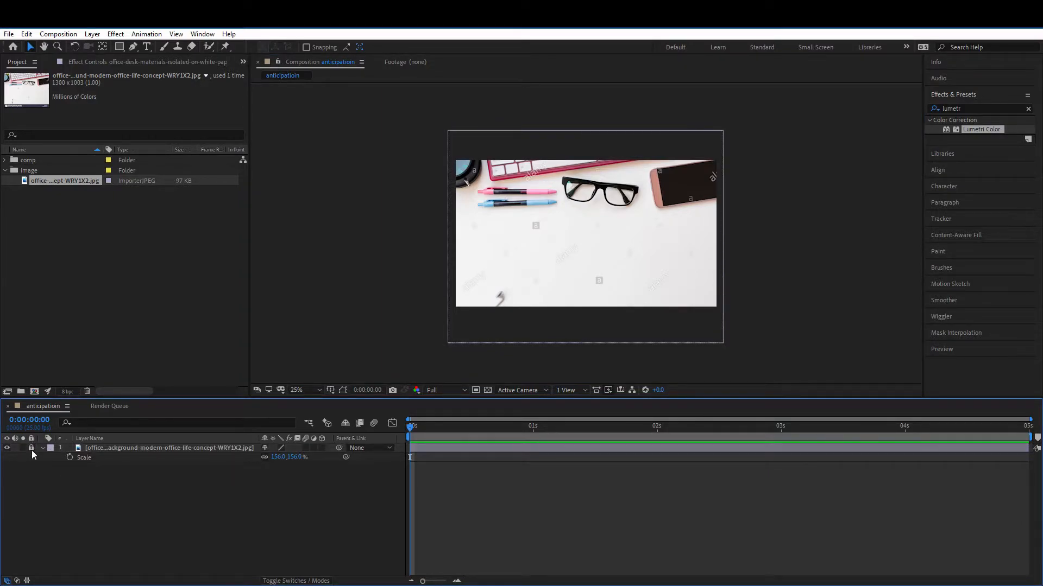
pyautogui.press('s')
# Create a text layer reading "Anticipate" in the composition
pyautogui.rightClick(156, 475)
pyautogui.moveTo(248, 357)
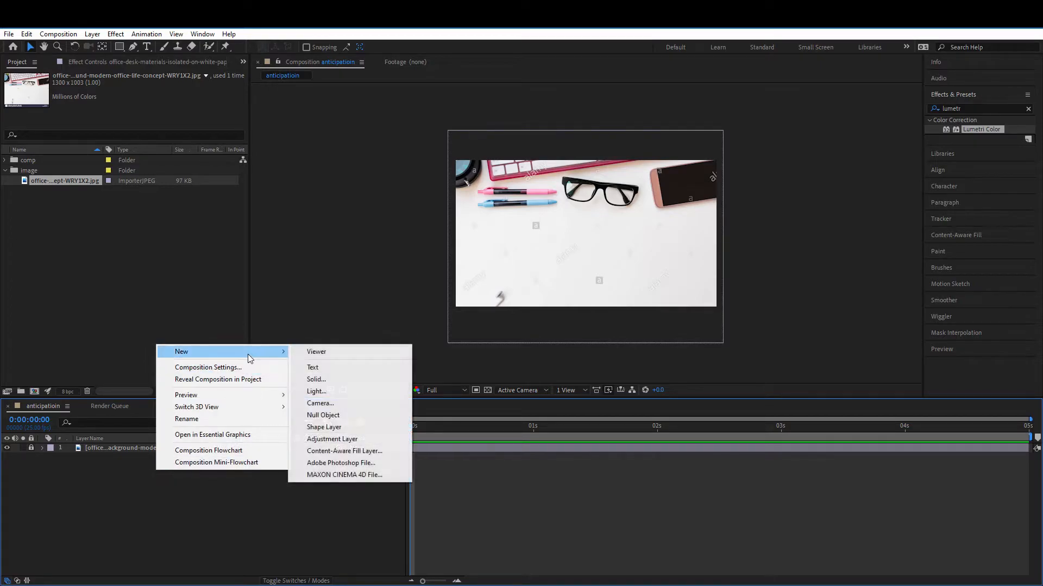
pyautogui.click(327, 367)
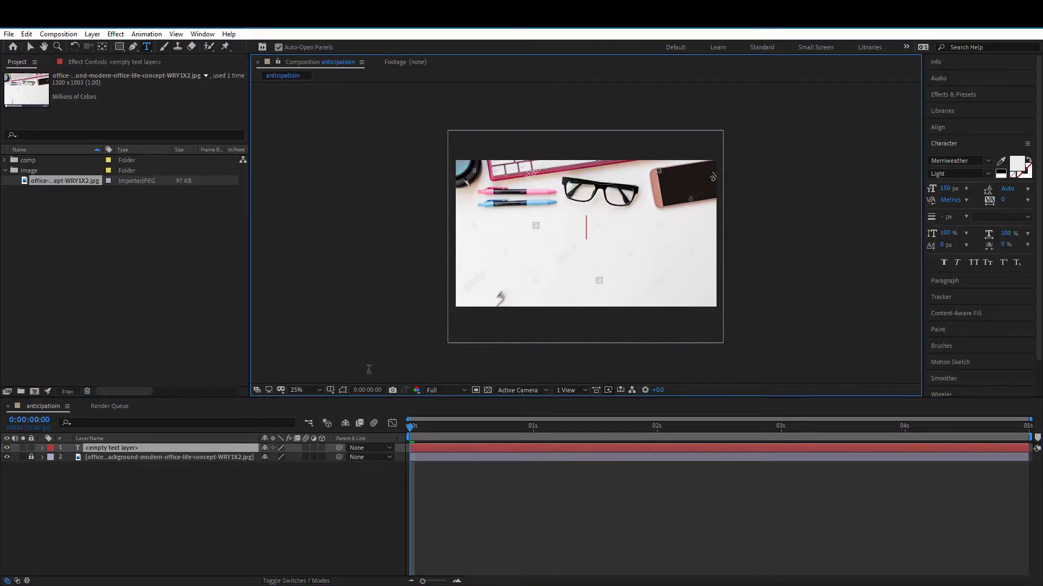
pyautogui.write('Anticipate')
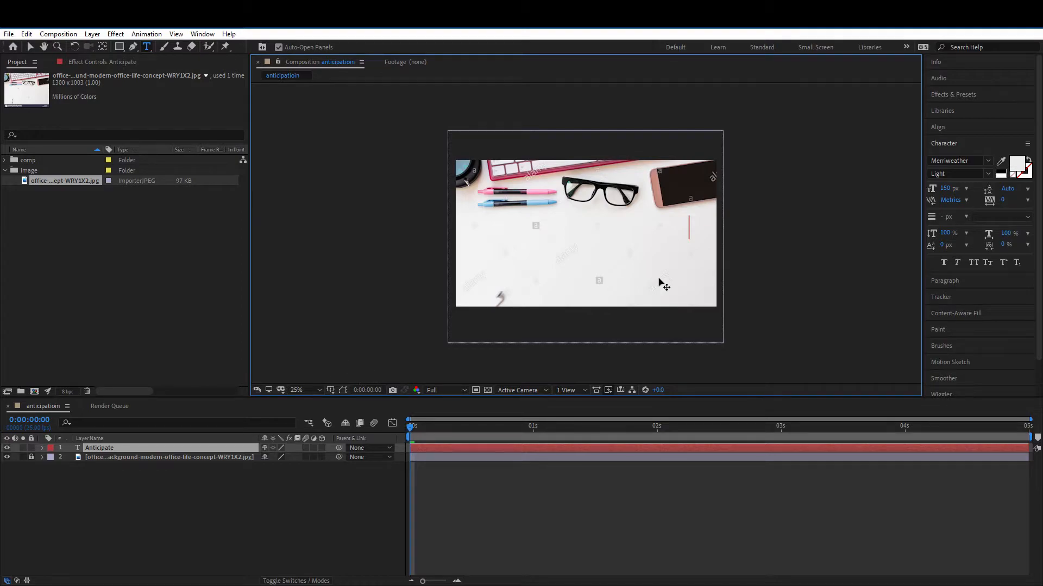
# Set the fill colour of the whole "Anticipate" text to dark blue 214353
pyautogui.moveTo(692, 230); pyautogui.dragTo(544, 231)
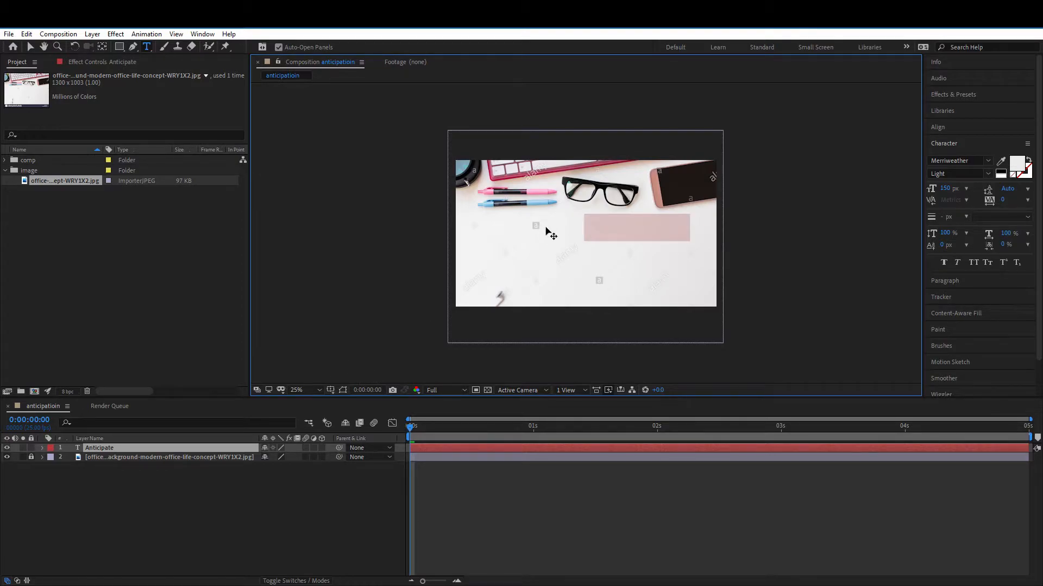
pyautogui.click(1018, 166)
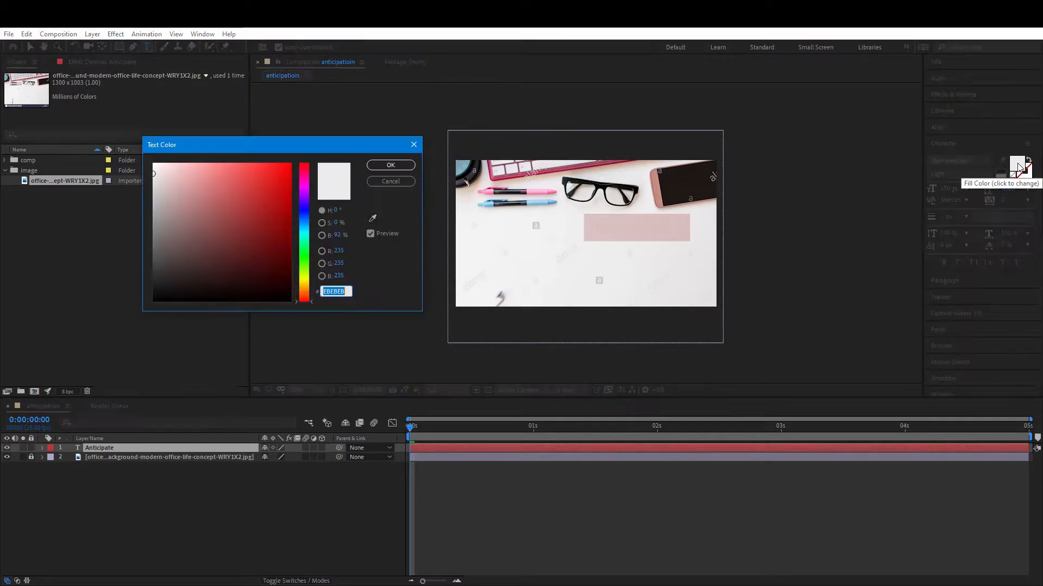
pyautogui.click(235, 256)
pyautogui.click(304, 225)
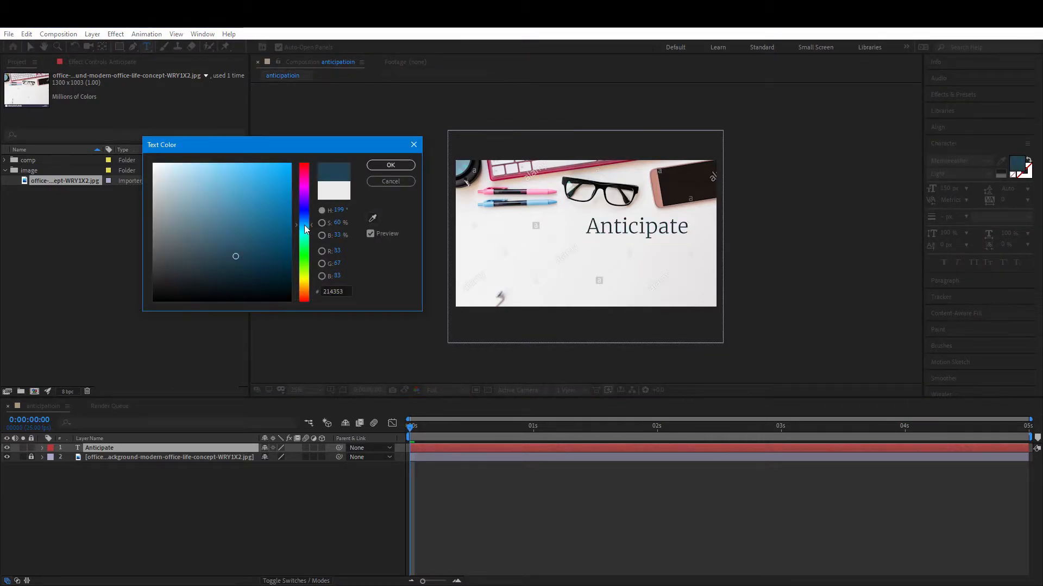
pyautogui.click(401, 166)
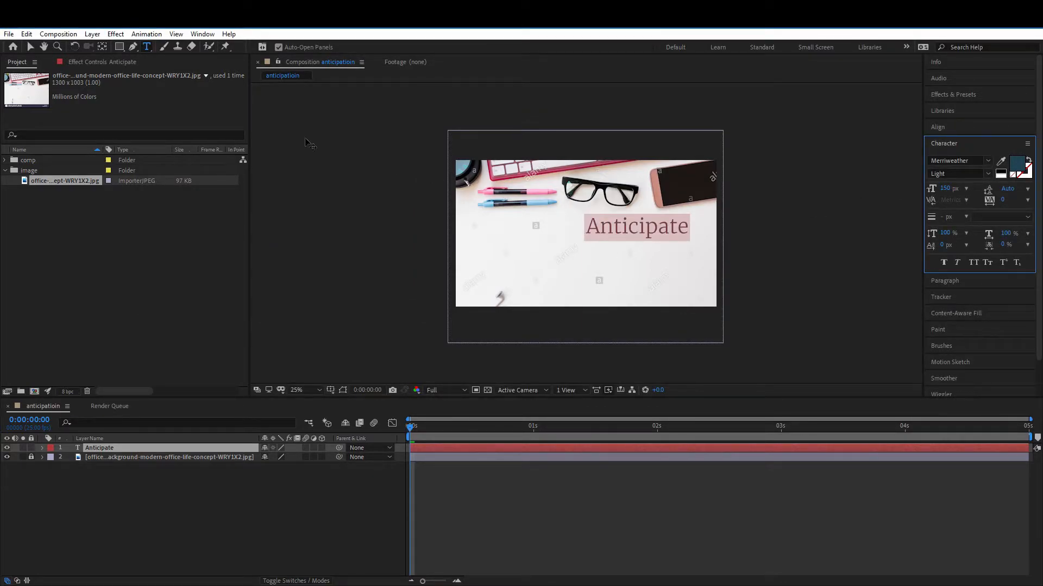
# Reposition the "Anticipate" text slightly left of the frame's centre, just below the glasses, and set its font to Merriweather Bold Italic
pyautogui.click(30, 46)
pyautogui.moveTo(594, 218); pyautogui.dragTo(544, 232)
pyautogui.click(987, 164)
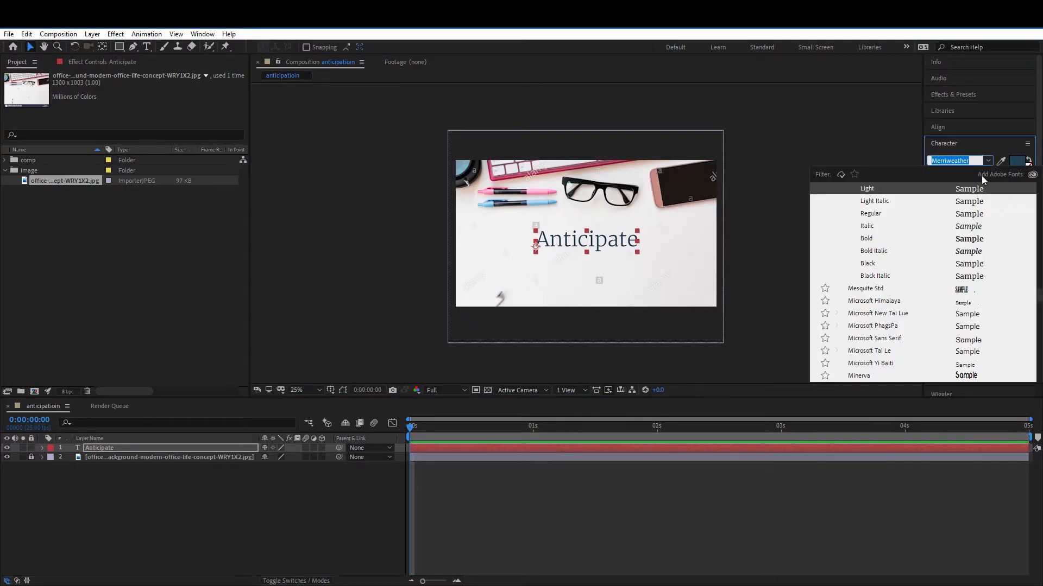
pyautogui.click(976, 251)
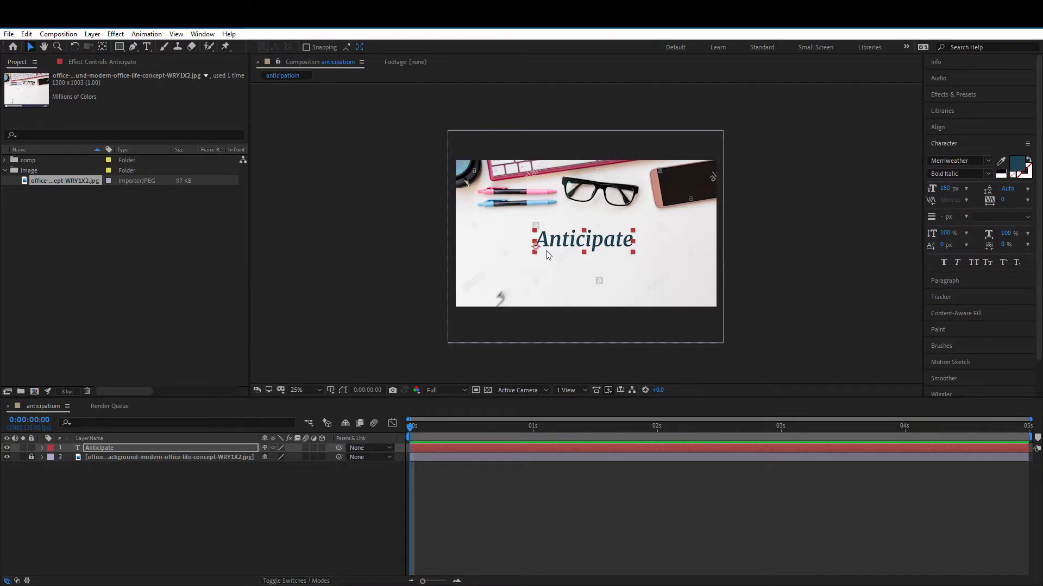
pyautogui.click(769, 265)
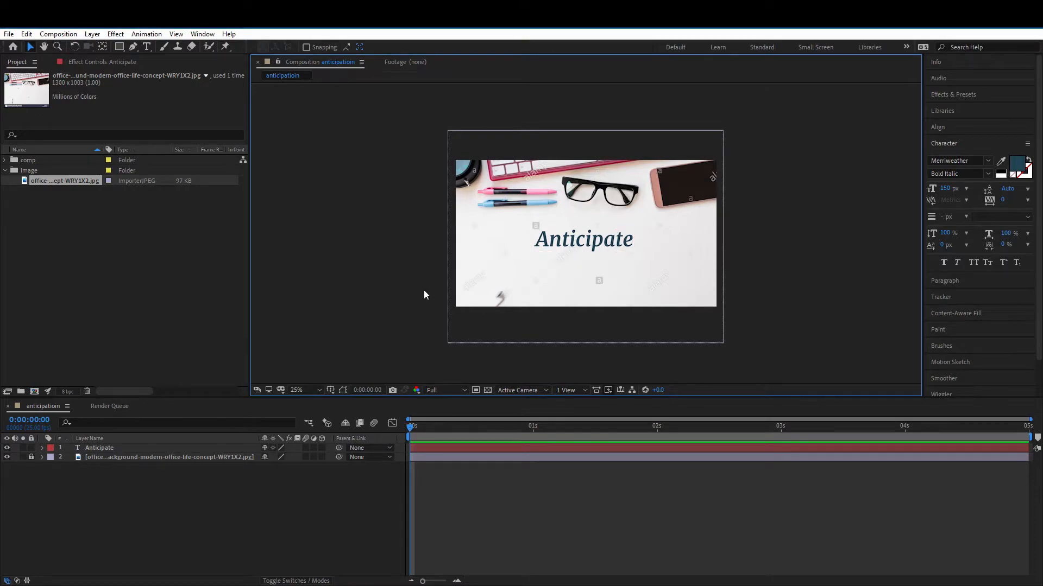
pyautogui.moveTo(585, 239); pyautogui.dragTo(577, 239)
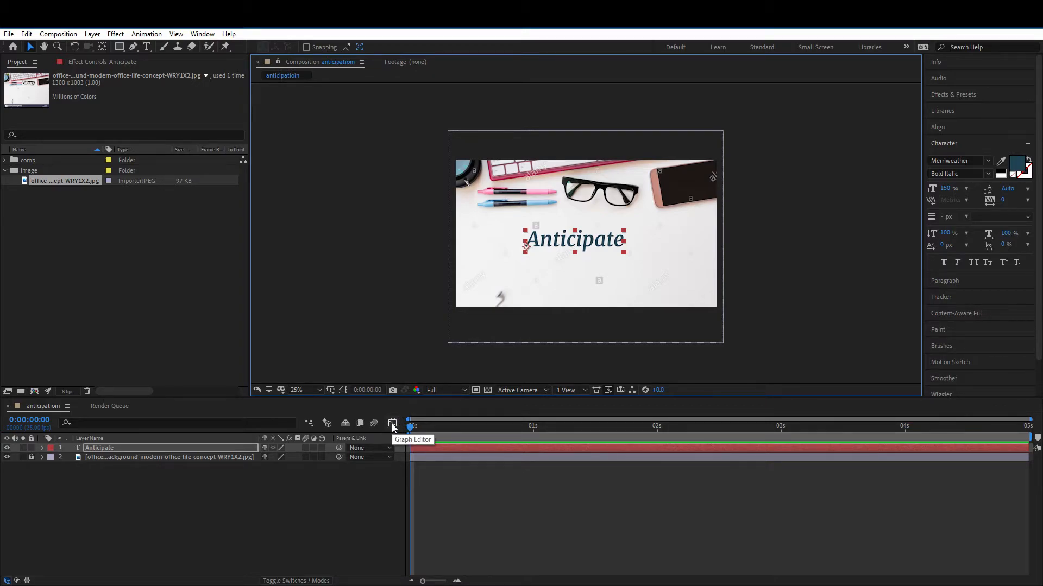
# Nudge the "Anticipate" text slightly right and set its starting Position keyframe at 1 second
pyautogui.moveTo(562, 243); pyautogui.dragTo(566, 243)
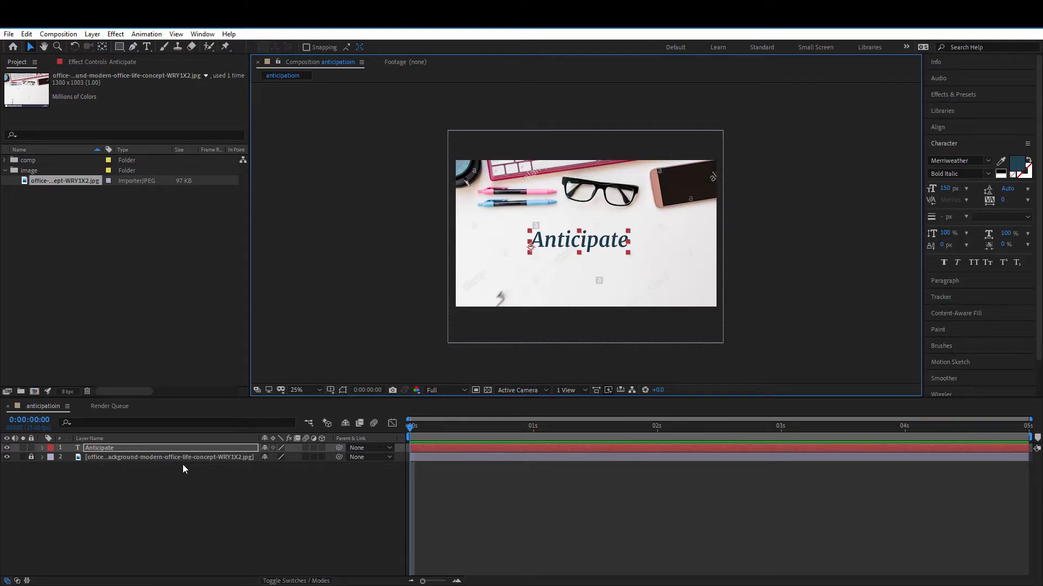
pyautogui.press('p')
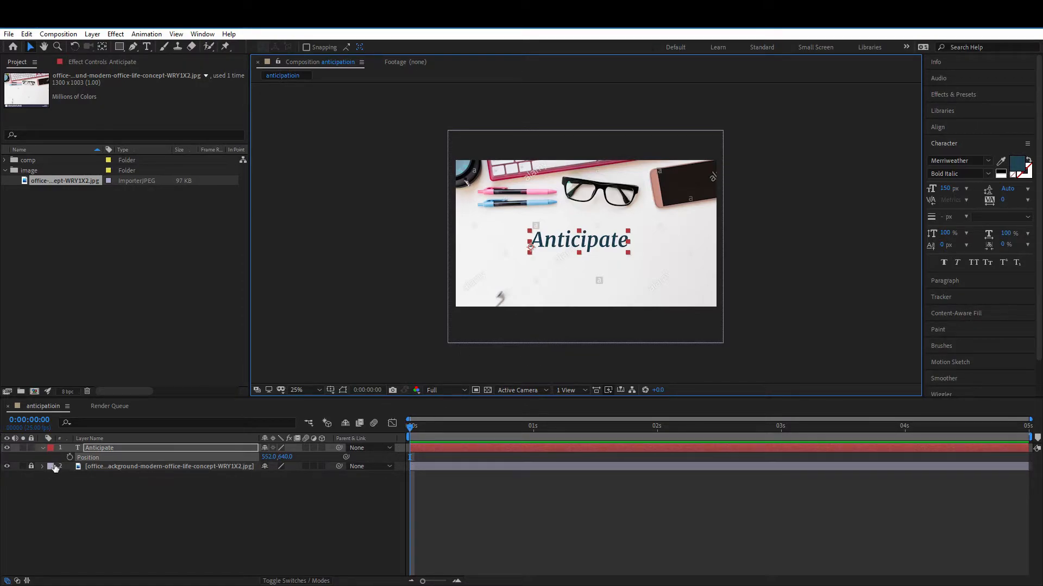
pyautogui.click(532, 433)
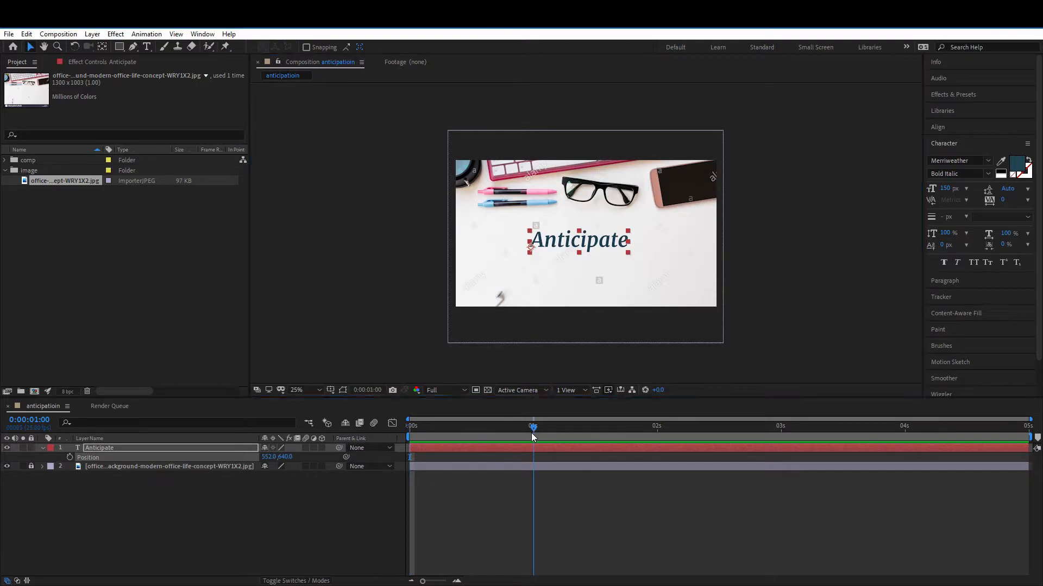
pyautogui.click(69, 458)
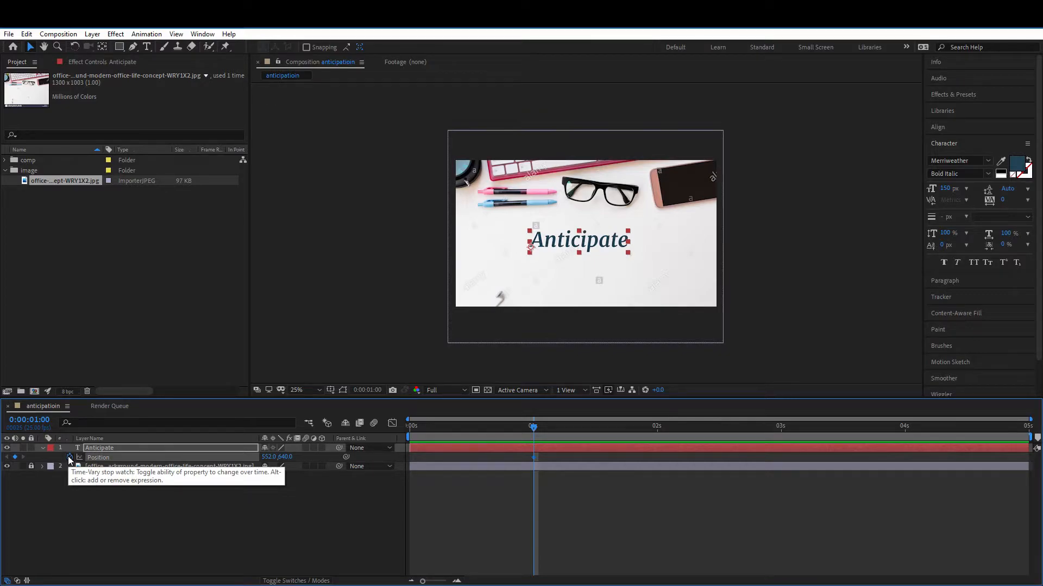
# Add a Position keyframe at 3 seconds with the text below the frame's lower edge, and trim the work area closely around the move
pyautogui.moveTo(775, 429); pyautogui.dragTo(780, 429)
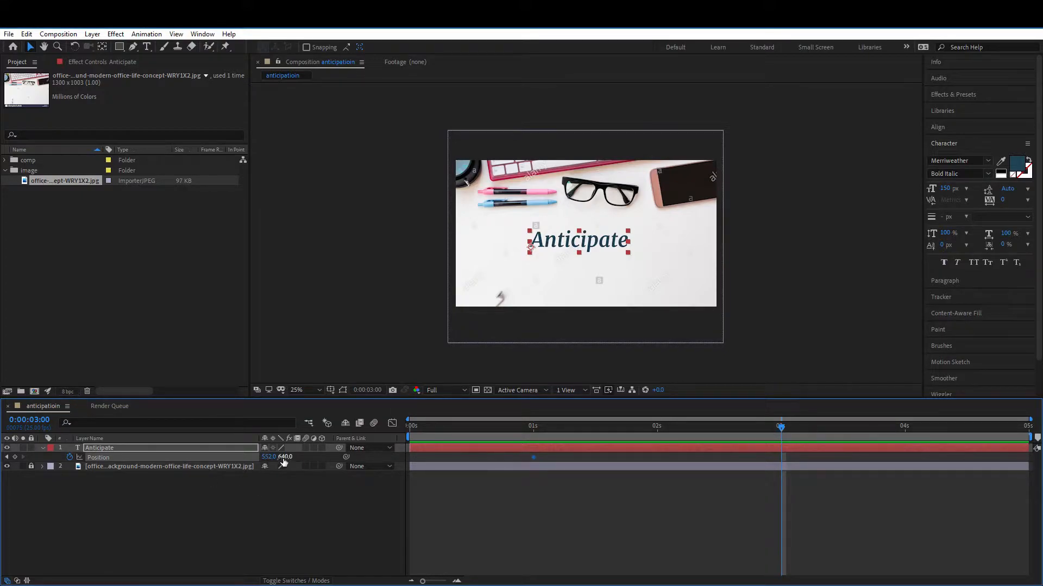
pyautogui.moveTo(284, 457)
pyautogui.mouseDown()
pyautogui.moveTo(543, 467)
pyautogui.moveTo(673, 489)
pyautogui.moveTo(691, 504)
pyautogui.mouseUp()
pyautogui.moveTo(782, 425); pyautogui.dragTo(529, 427)
pyautogui.press('space')
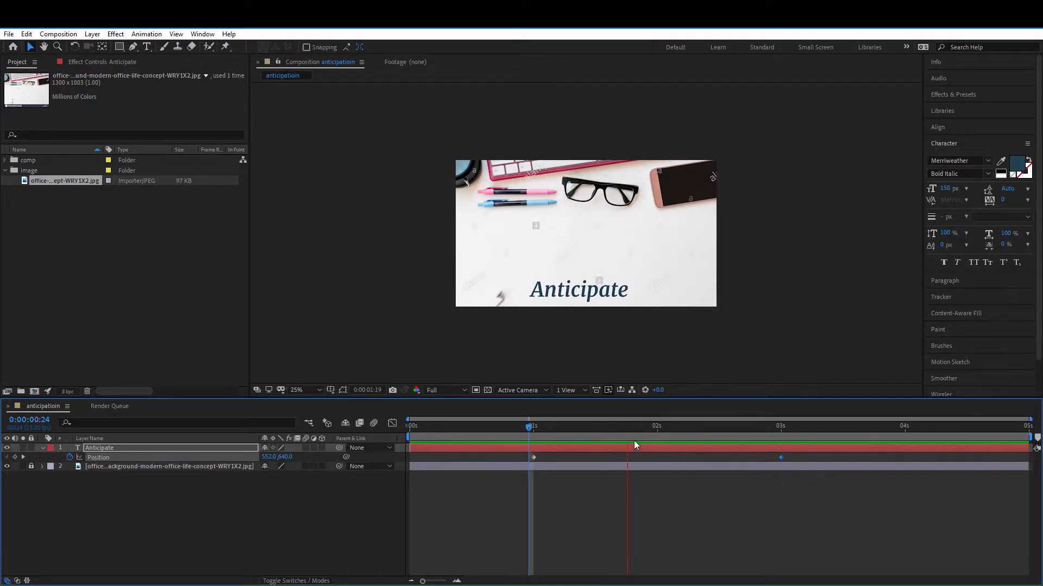
pyautogui.press('space')
pyautogui.moveTo(1029, 439); pyautogui.dragTo(802, 438)
# Add an anticipation Position keyframe at 0:00:01:08 that raises the text to Y 507.9, and preview the motion
pyautogui.click(533, 427)
pyautogui.moveTo(534, 425); pyautogui.dragTo(573, 426)
pyautogui.moveTo(285, 456); pyautogui.dragTo(176, 414)
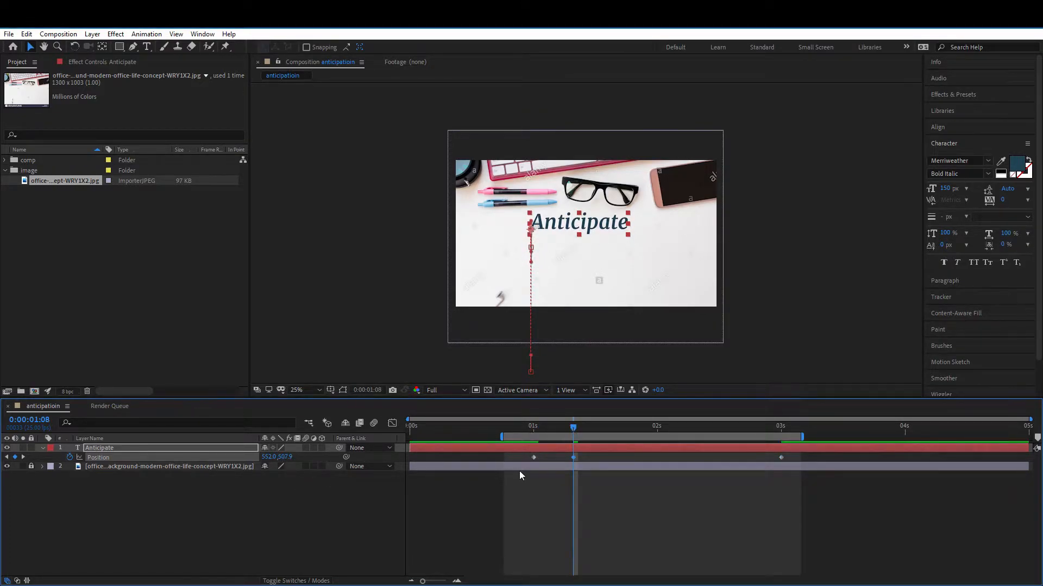
pyautogui.moveTo(533, 427); pyautogui.dragTo(511, 428)
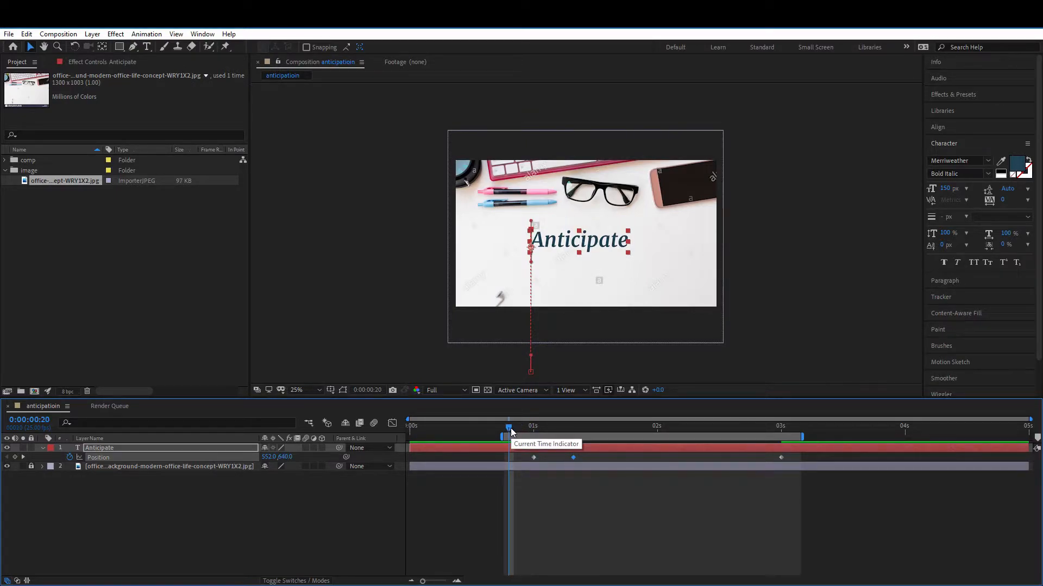
pyautogui.press('space')
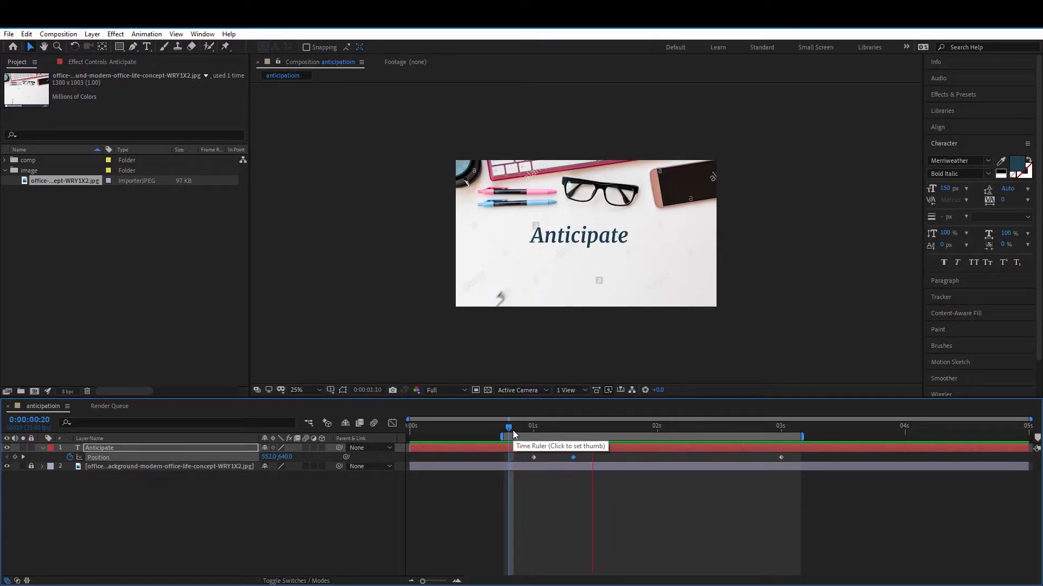
pyautogui.click(524, 427)
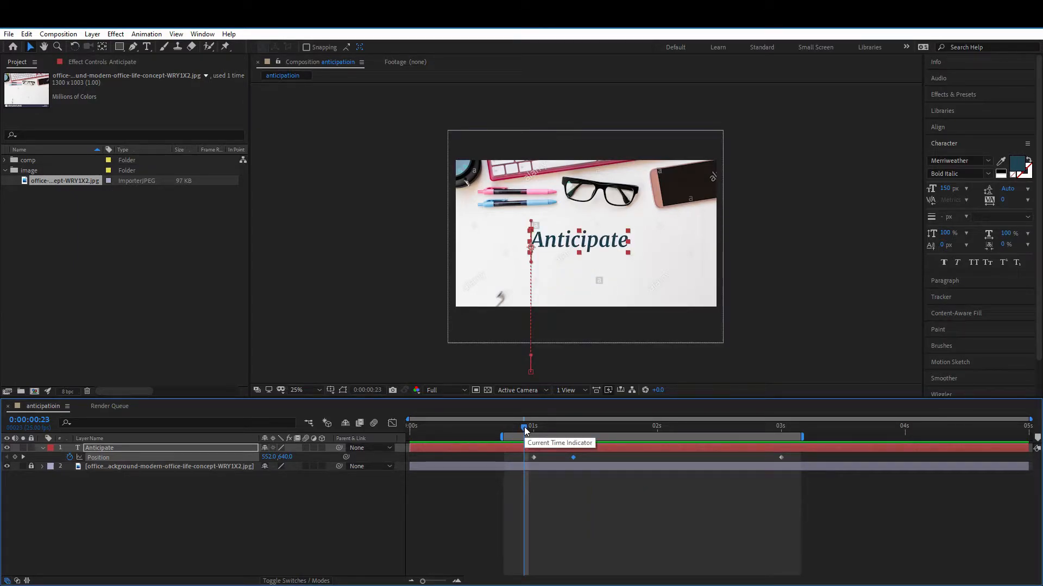
# Show the text's Position keyframes in the Graph Editor and separate Position into X and Y dimensions
pyautogui.click(391, 427)
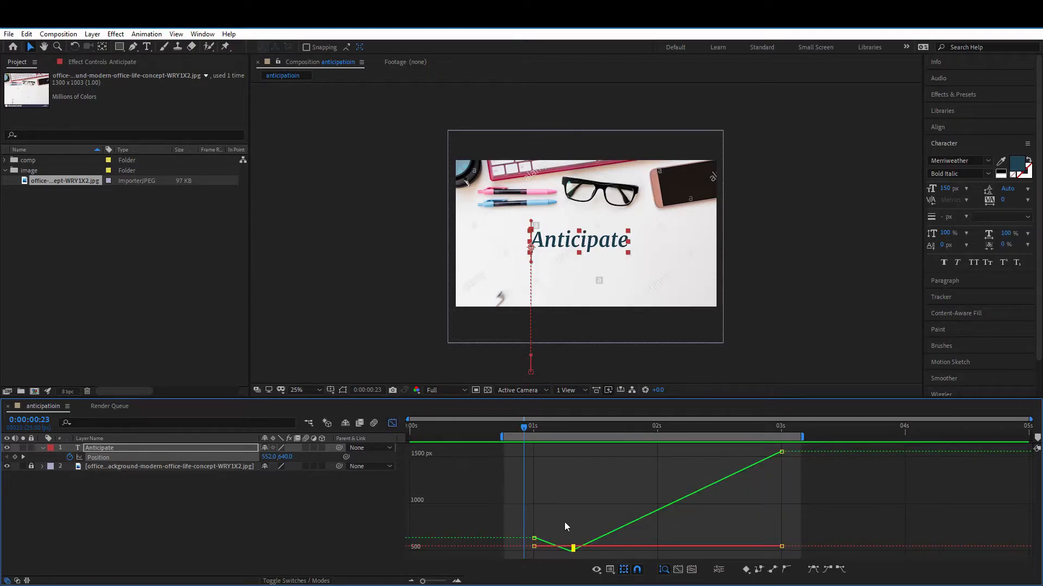
pyautogui.moveTo(793, 447); pyautogui.dragTo(521, 552)
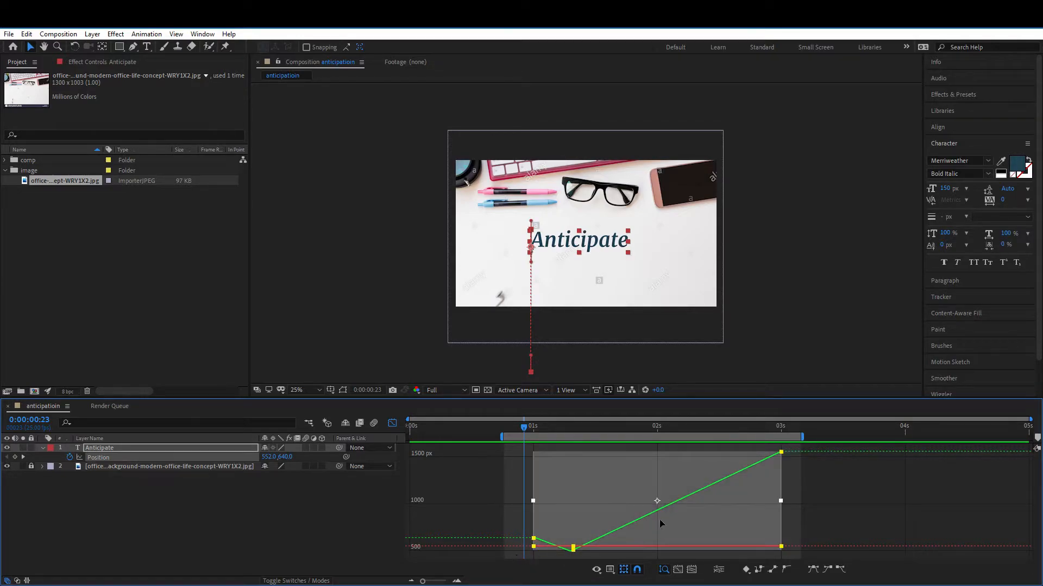
pyautogui.click(803, 470)
pyautogui.moveTo(789, 447); pyautogui.dragTo(562, 540)
pyautogui.click(554, 527)
pyautogui.moveTo(527, 444); pyautogui.dragTo(794, 553)
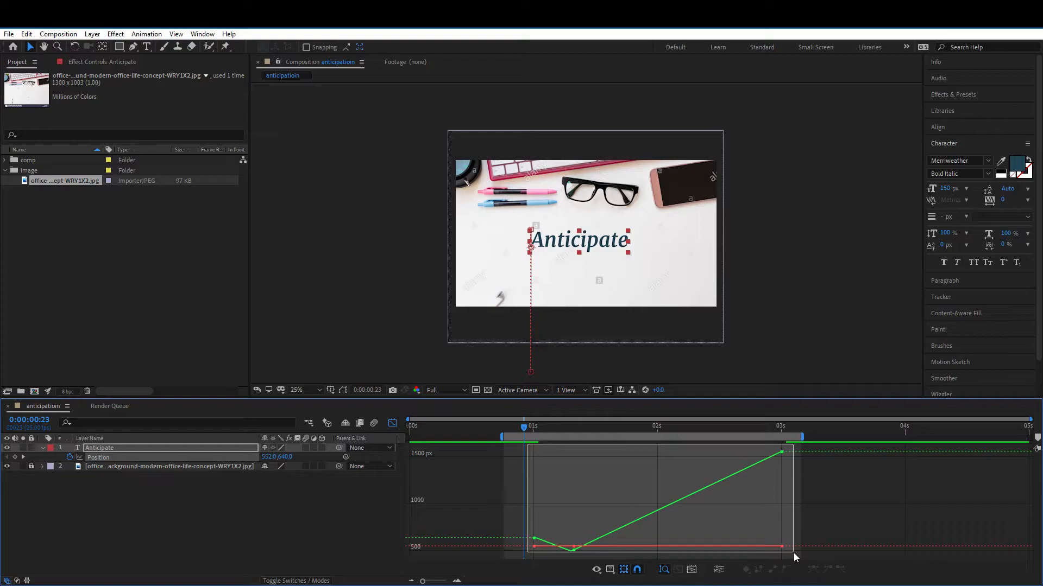
pyautogui.moveTo(794, 553); pyautogui.dragTo(794, 553)
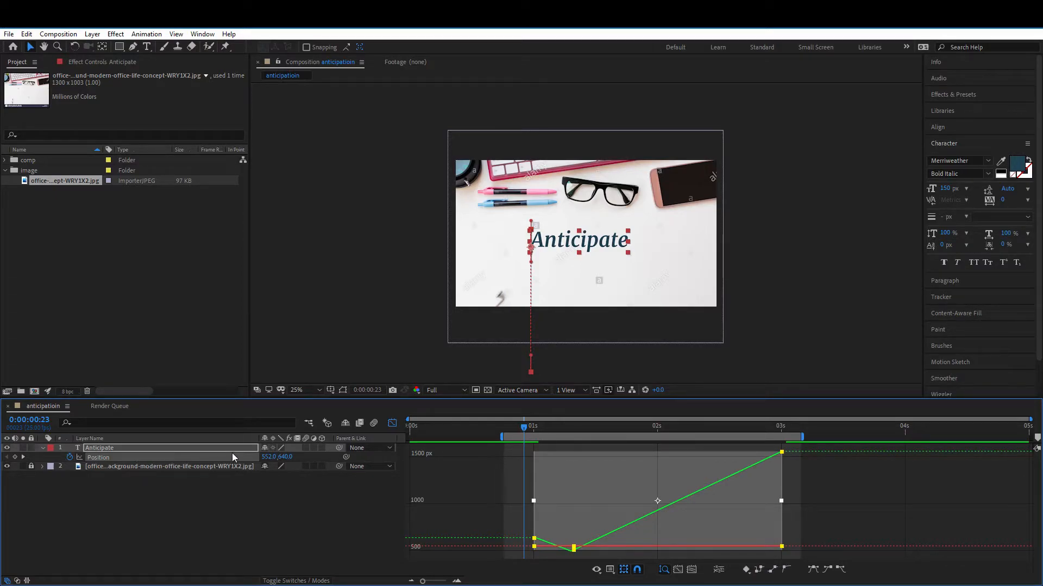
pyautogui.click(718, 569)
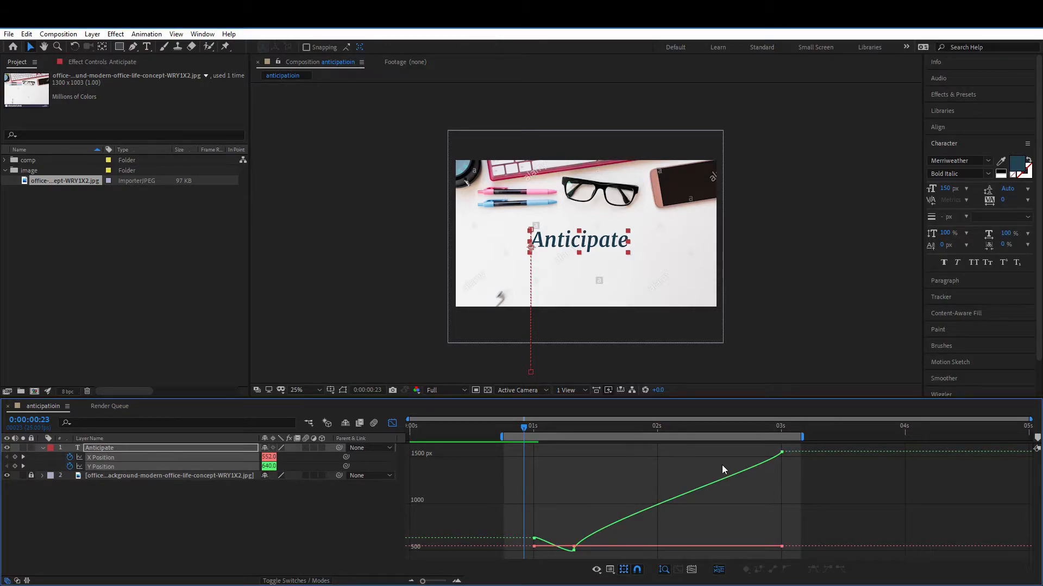
# Steepen the Y Position curve into the last keyframe, and shift the middle keyframe to a higher text position with flat handles
pyautogui.moveTo(797, 468); pyautogui.dragTo(768, 444)
pyautogui.moveTo(781, 464); pyautogui.dragTo(812, 556)
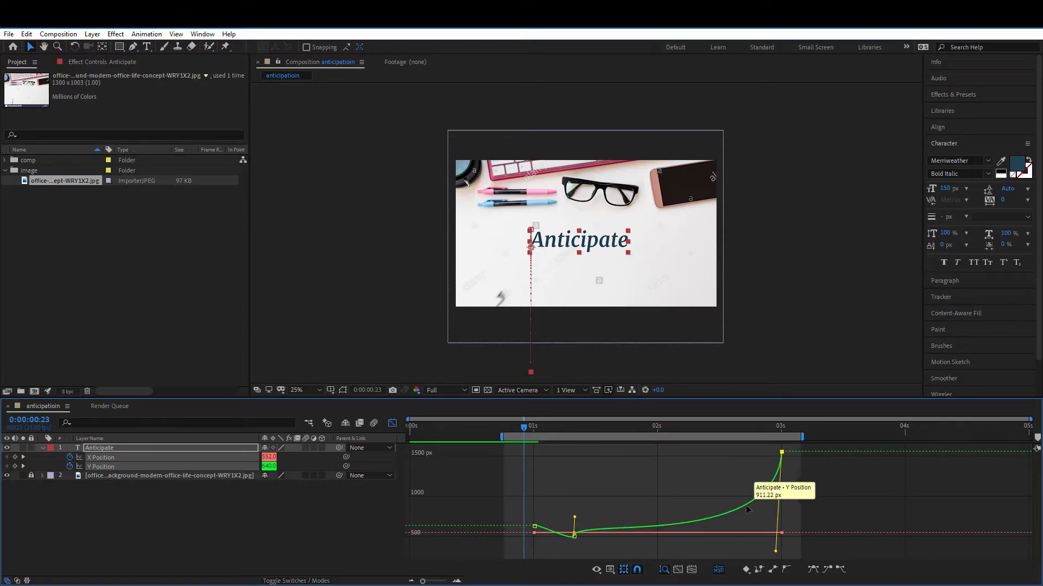
pyautogui.moveTo(574, 517); pyautogui.dragTo(575, 543)
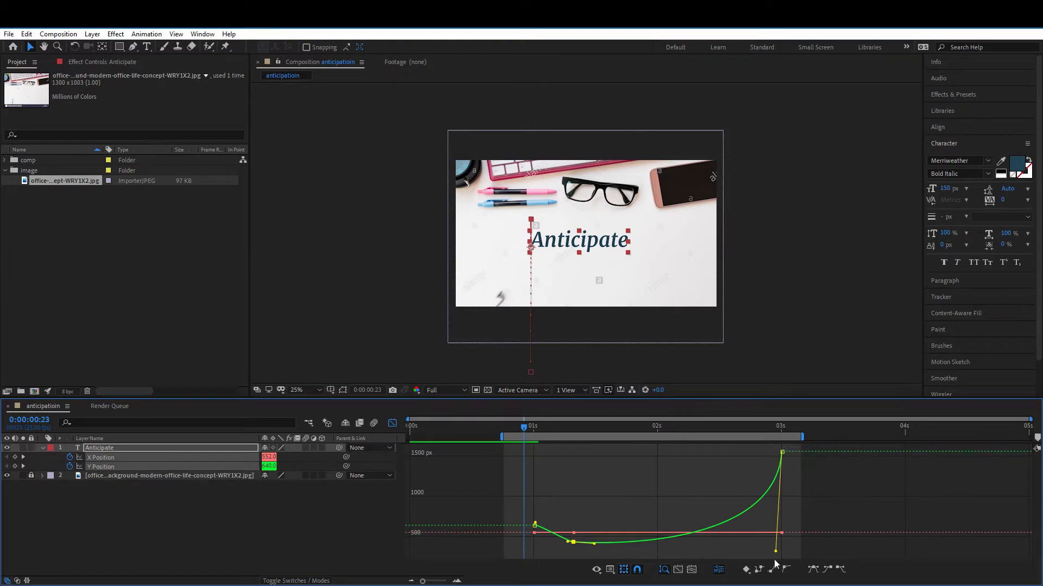
pyautogui.moveTo(777, 554)
pyautogui.mouseDown()
pyautogui.moveTo(720, 548)
pyautogui.moveTo(798, 533)
pyautogui.moveTo(797, 552)
pyautogui.mouseUp()
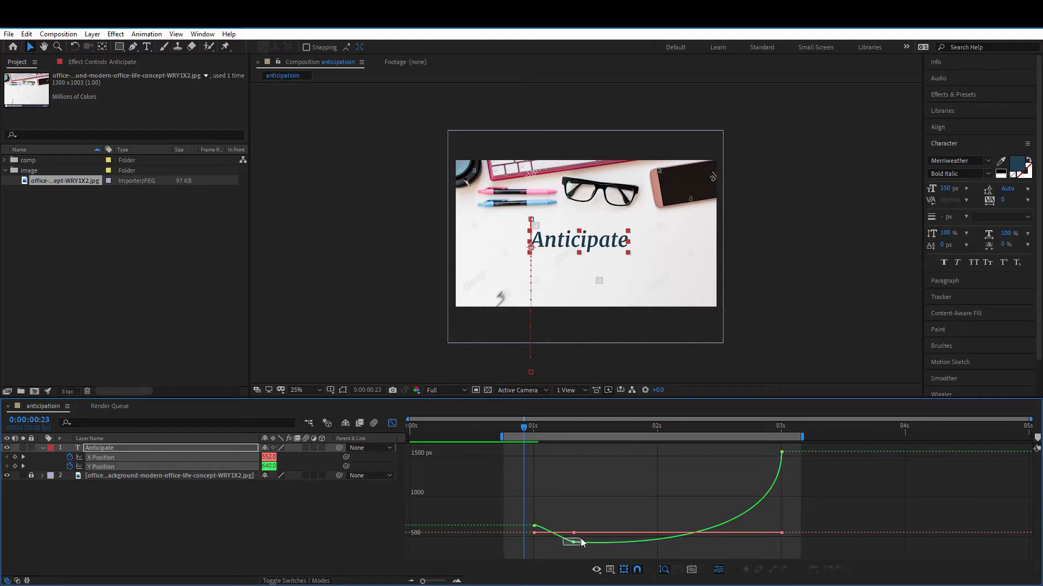
# Smooth the first segment of the Y Position curve by adjusting the first and middle keyframes' facing handles, and preview the animation
pyautogui.click(572, 549)
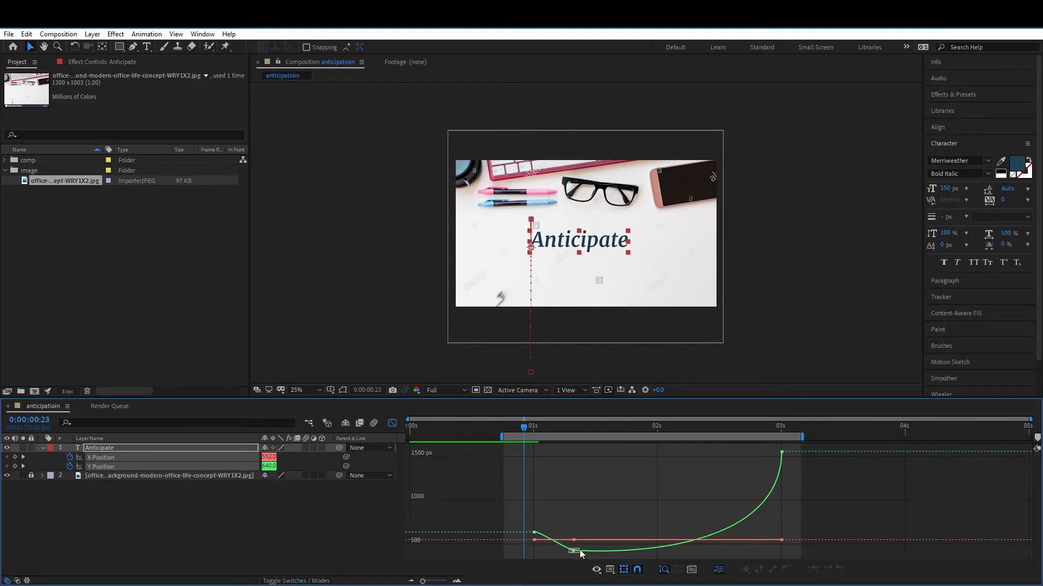
pyautogui.click(534, 533)
pyautogui.moveTo(535, 532); pyautogui.dragTo(546, 529)
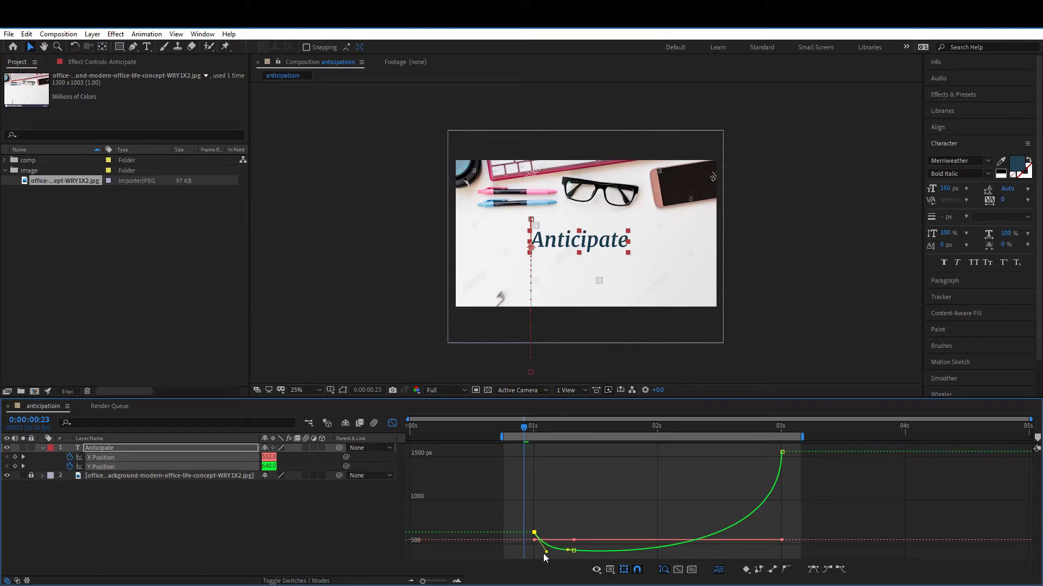
pyautogui.moveTo(569, 552); pyautogui.dragTo(564, 542)
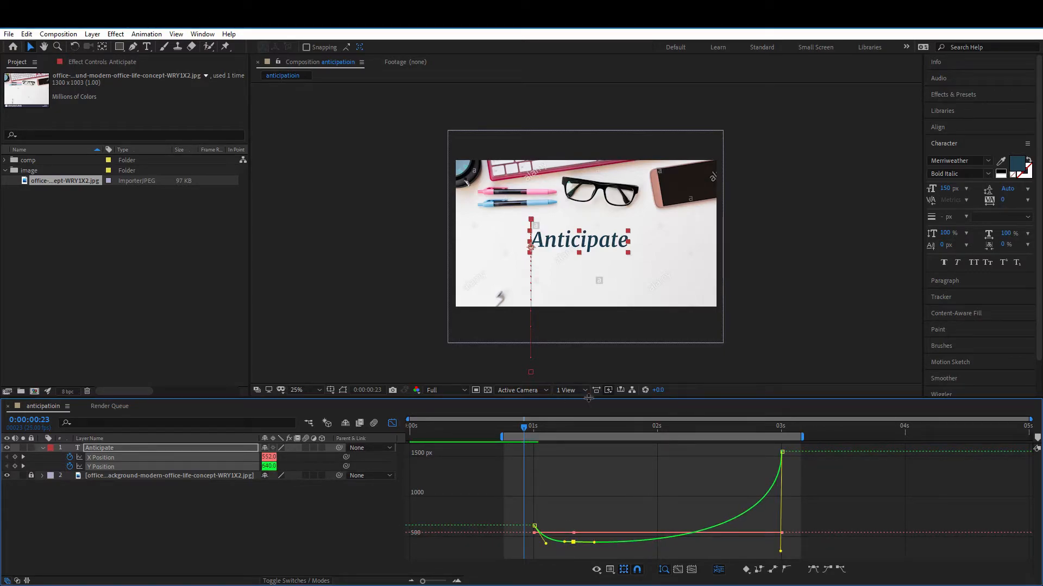
pyautogui.click(483, 378)
pyautogui.press('space')
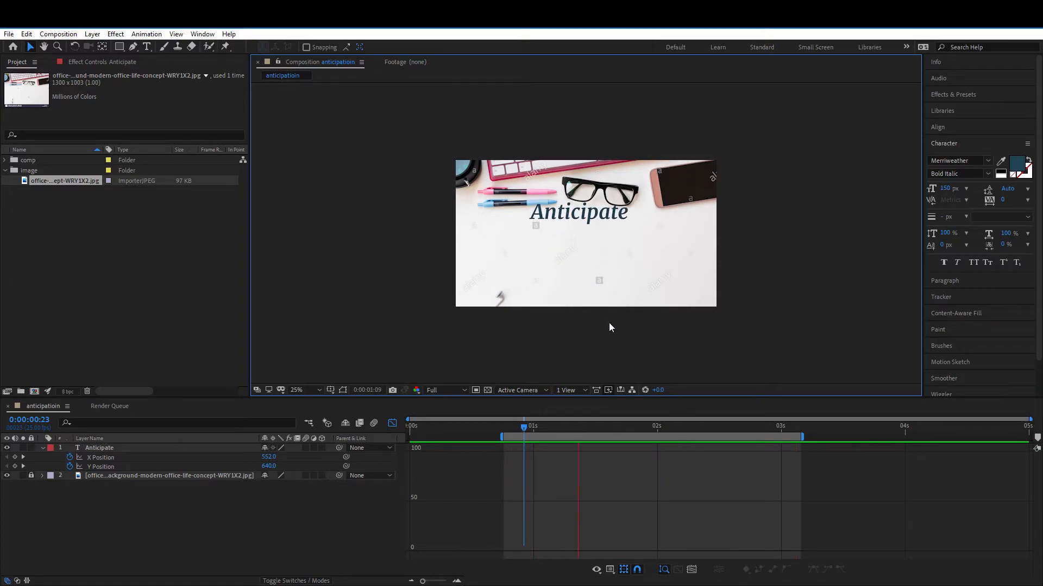
pyautogui.click(504, 426)
# Leave the Graph Editor, move the last X and Y Position keyframes to about 2.4 seconds, and preview the timing
pyautogui.click(391, 423)
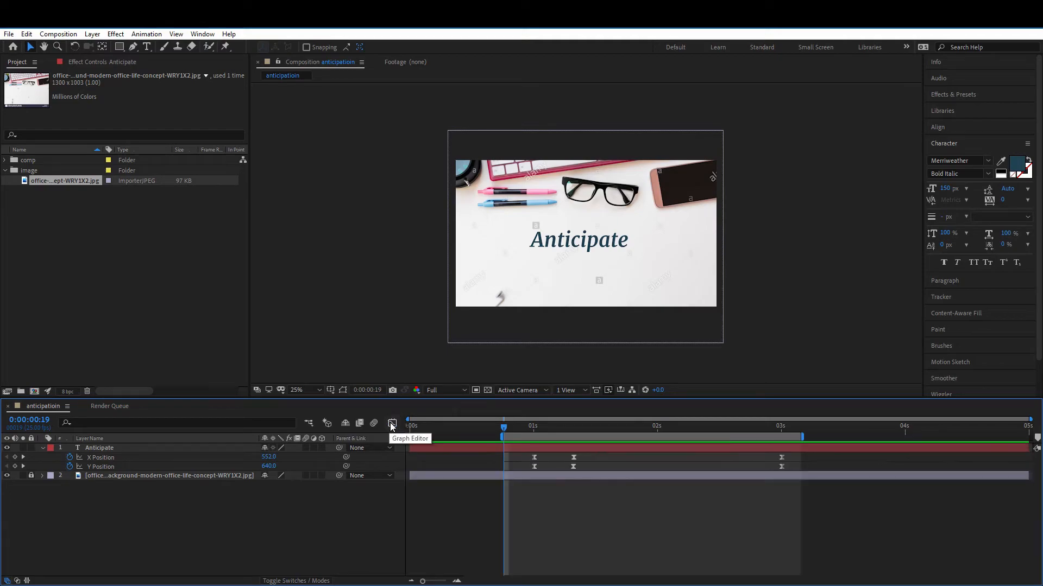
pyautogui.moveTo(770, 455); pyautogui.dragTo(789, 469)
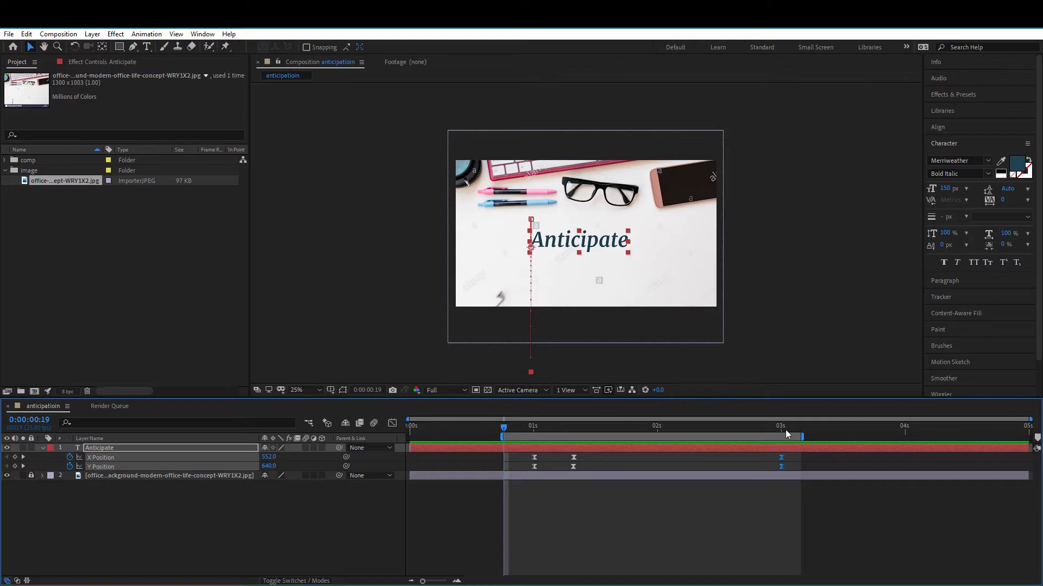
pyautogui.moveTo(781, 465); pyautogui.dragTo(706, 471)
pyautogui.click(783, 465)
pyautogui.hotkey('ctrl', 'z')
pyautogui.press('space')
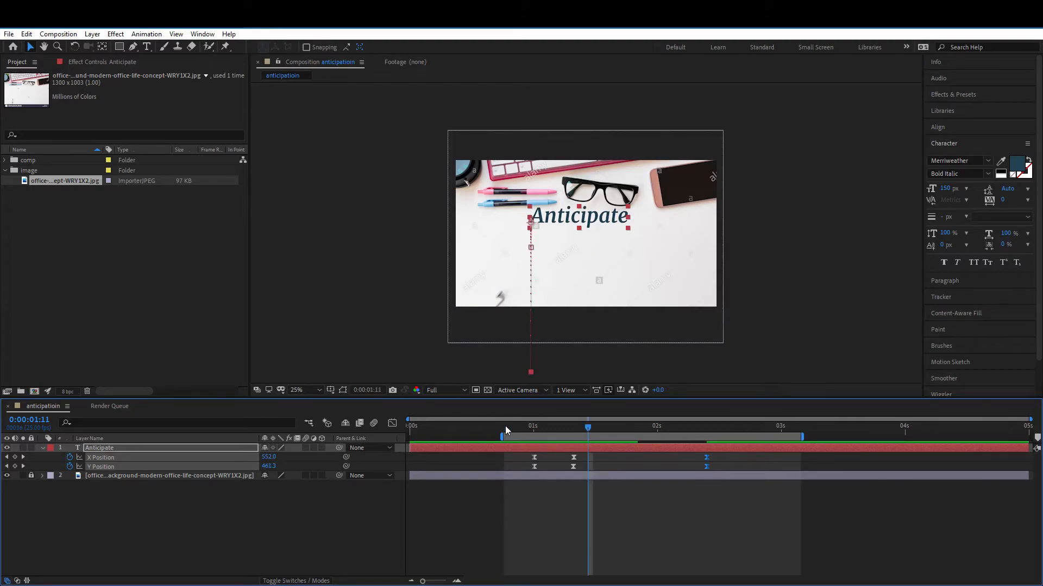
pyautogui.click(506, 431)
pyautogui.press('space')
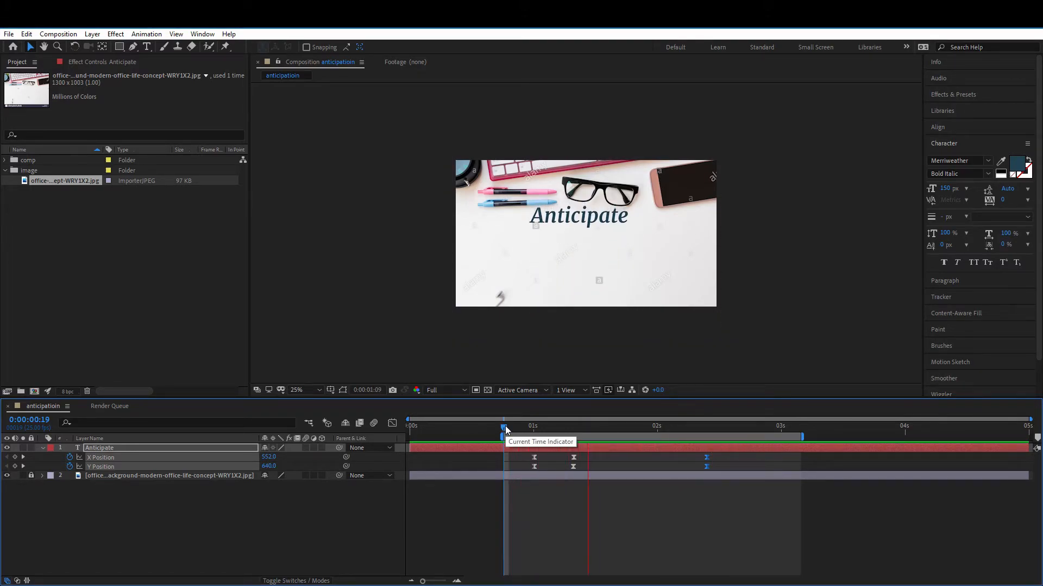
pyautogui.click(623, 436)
# Move the last X and Y Position keyframes to about 2.2 seconds and preview the faster drop
pyautogui.moveTo(706, 466); pyautogui.dragTo(681, 468)
pyautogui.click(509, 429)
pyautogui.press('space')
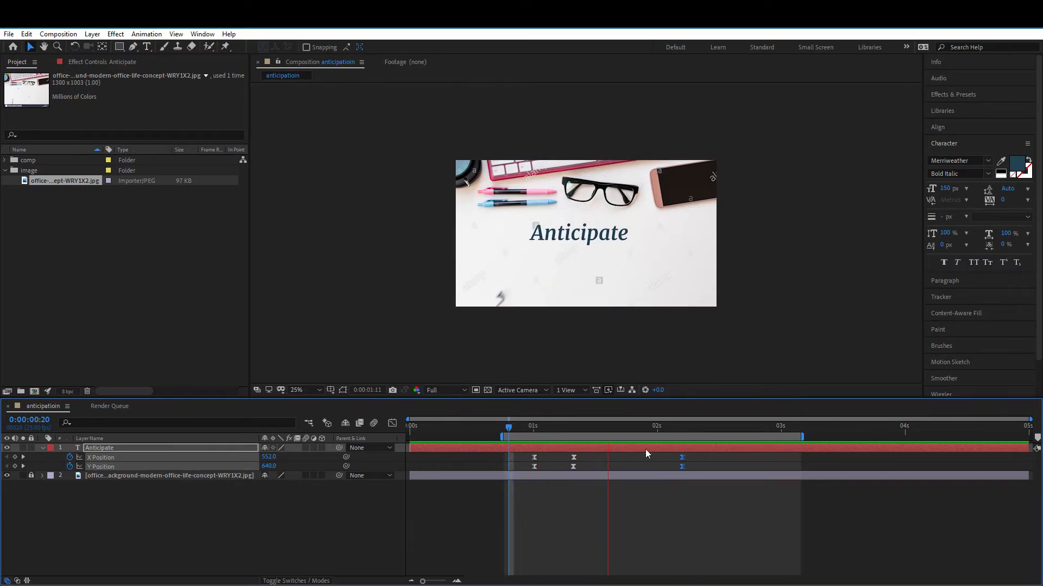
pyautogui.click(549, 426)
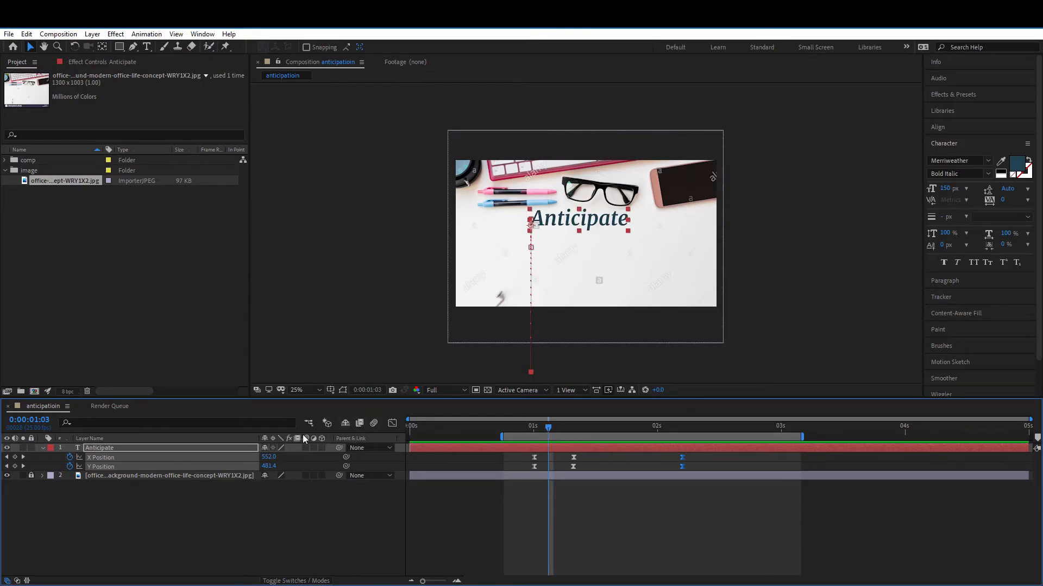
# Enable motion blur for the "Anticipate" layer and the composition, and preview the blurred motion
pyautogui.click(77, 470)
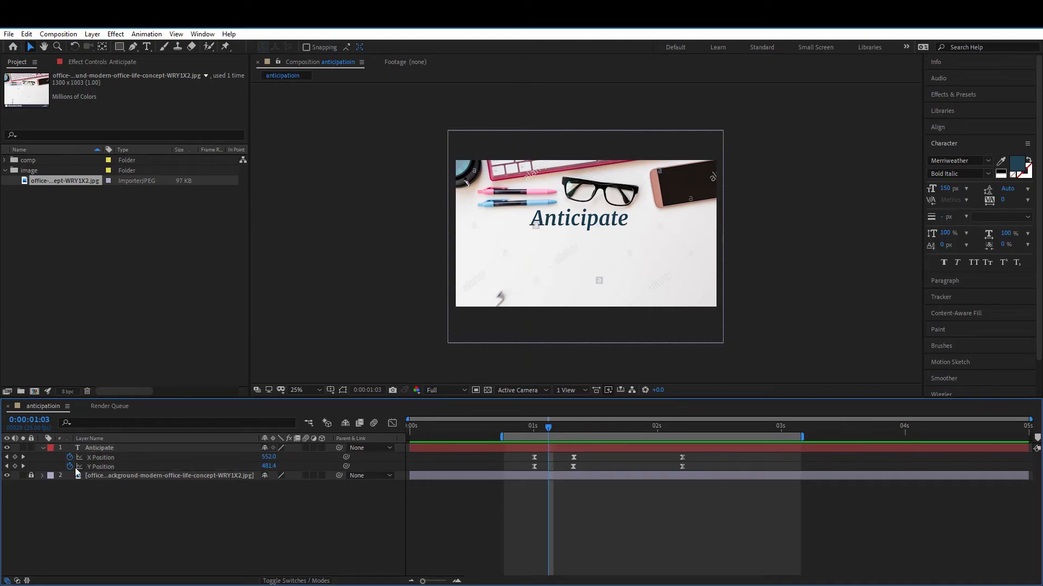
pyautogui.click(99, 449)
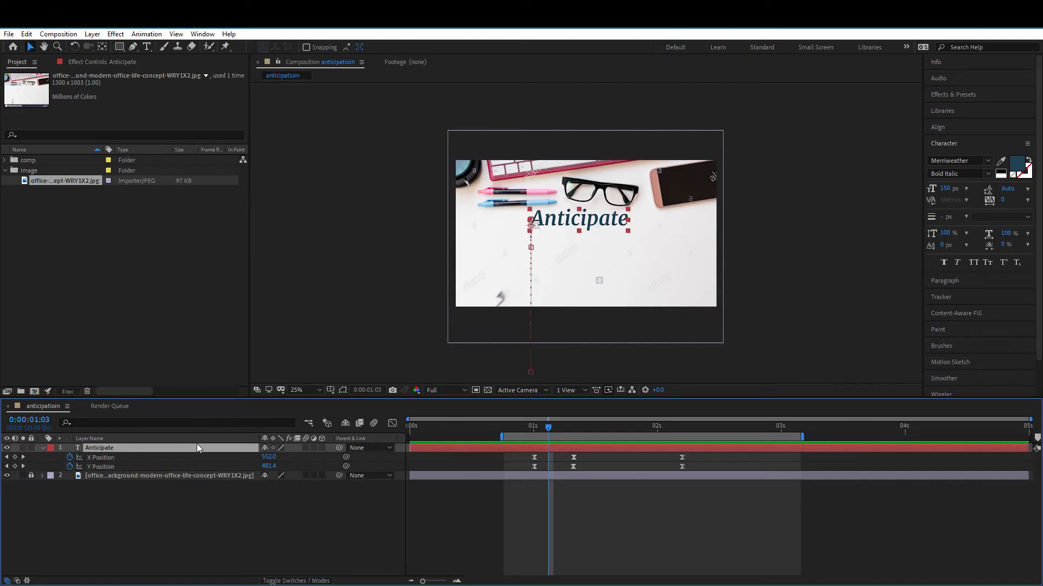
pyautogui.click(305, 447)
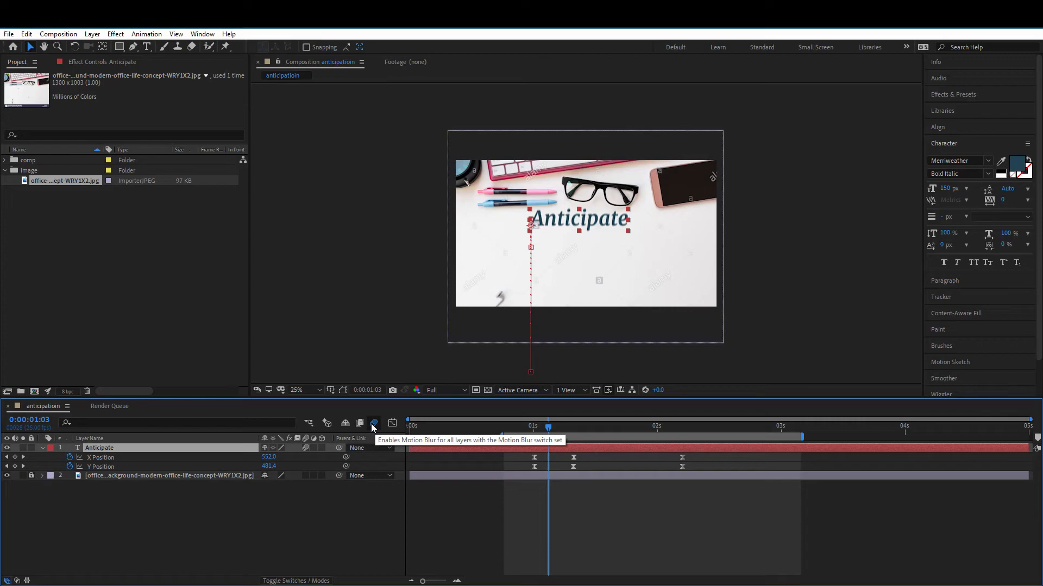
pyautogui.click(518, 428)
pyautogui.moveTo(517, 427); pyautogui.dragTo(507, 427)
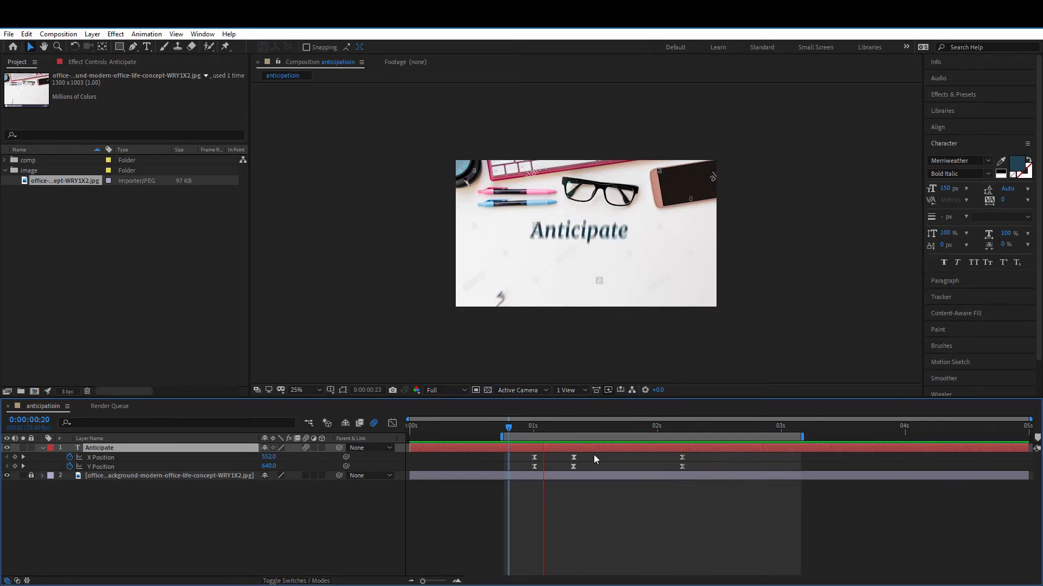
pyautogui.click(617, 426)
# Proportionally compress all X and Y Position keyframes so the last pair falls at about 1.9 seconds, and preview the result
pyautogui.moveTo(567, 454); pyautogui.dragTo(527, 468)
pyautogui.moveTo(683, 467); pyautogui.dragTo(647, 468)
pyautogui.click(532, 428)
pyautogui.press('space')
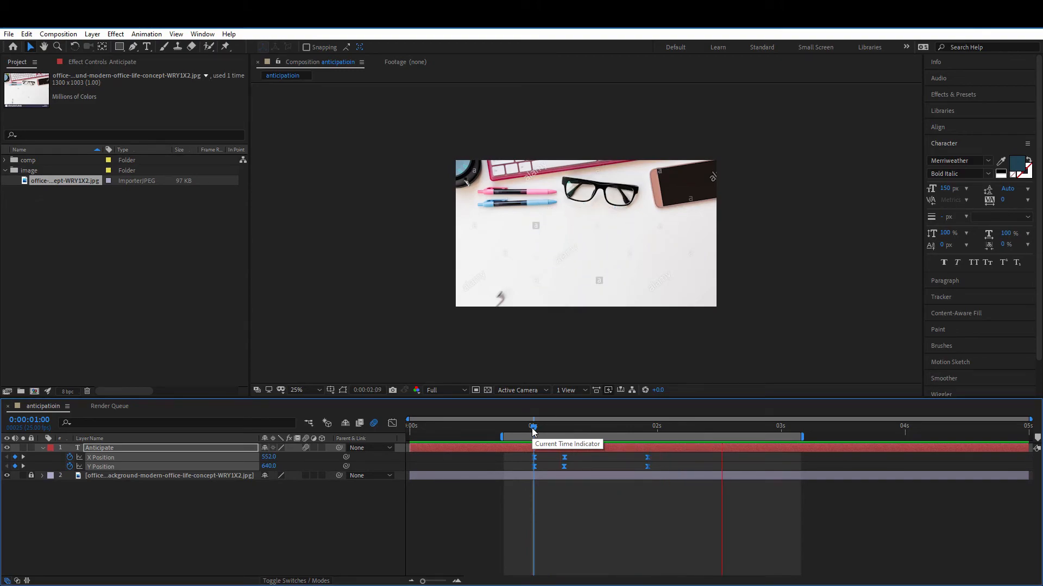
pyautogui.moveTo(532, 429); pyautogui.dragTo(626, 429)
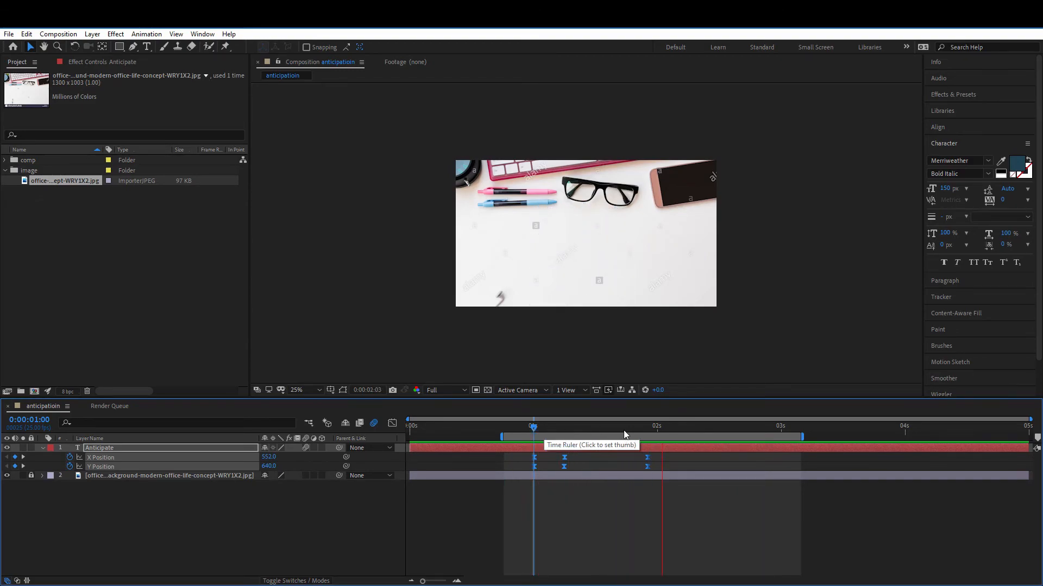
# Retime only the last X and Y Position keyframes to about 1.8 seconds, checking the exit speed in preview
pyautogui.moveTo(656, 466); pyautogui.dragTo(623, 468)
pyautogui.moveTo(563, 428); pyautogui.dragTo(511, 428)
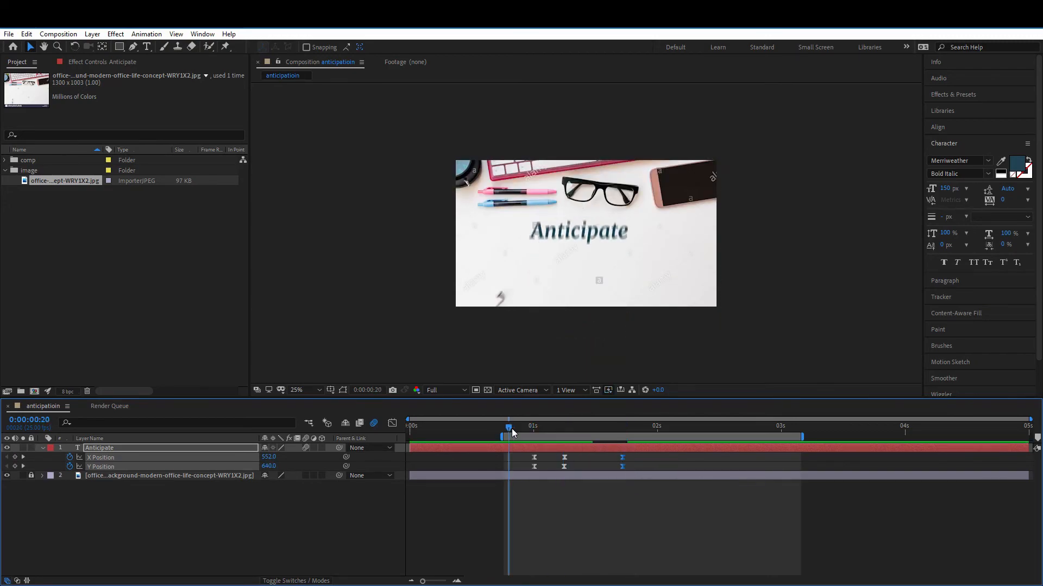
pyautogui.press('space')
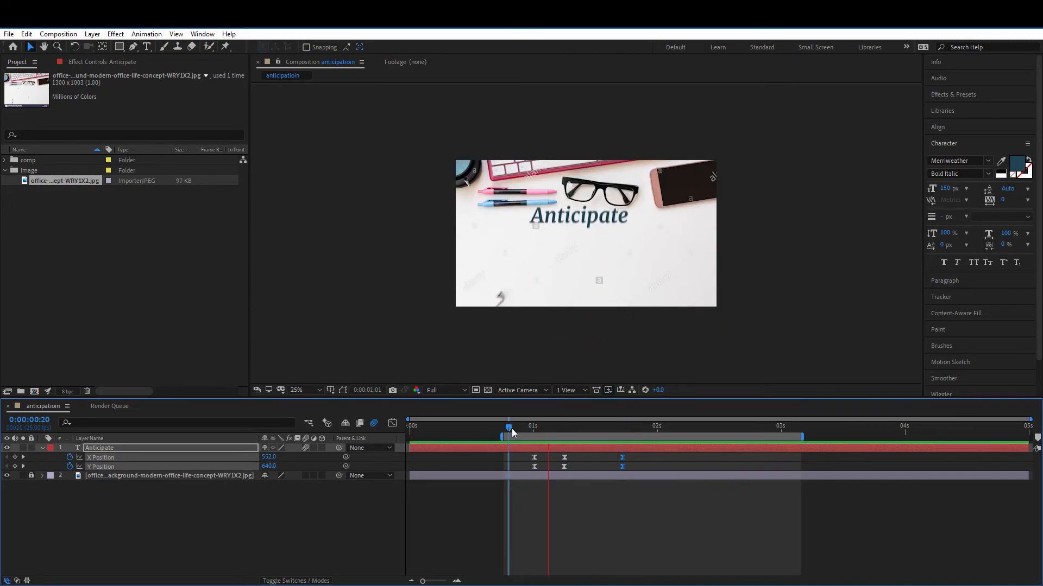
pyautogui.press('space')
pyautogui.moveTo(628, 454)
pyautogui.mouseDown()
pyautogui.moveTo(621, 469)
pyautogui.moveTo(633, 466)
pyautogui.mouseUp()
pyautogui.moveTo(529, 429); pyautogui.dragTo(514, 429)
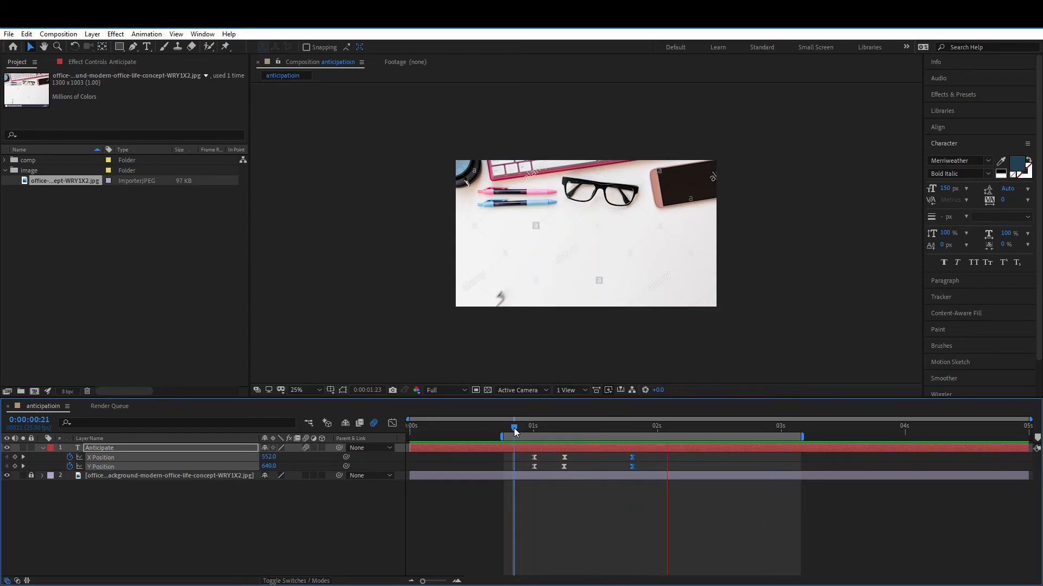
pyautogui.click(598, 428)
# Extend the last Y Position keyframe's incoming handle down and back in the Graph Editor to sharpen the final acceleration
pyautogui.click(392, 423)
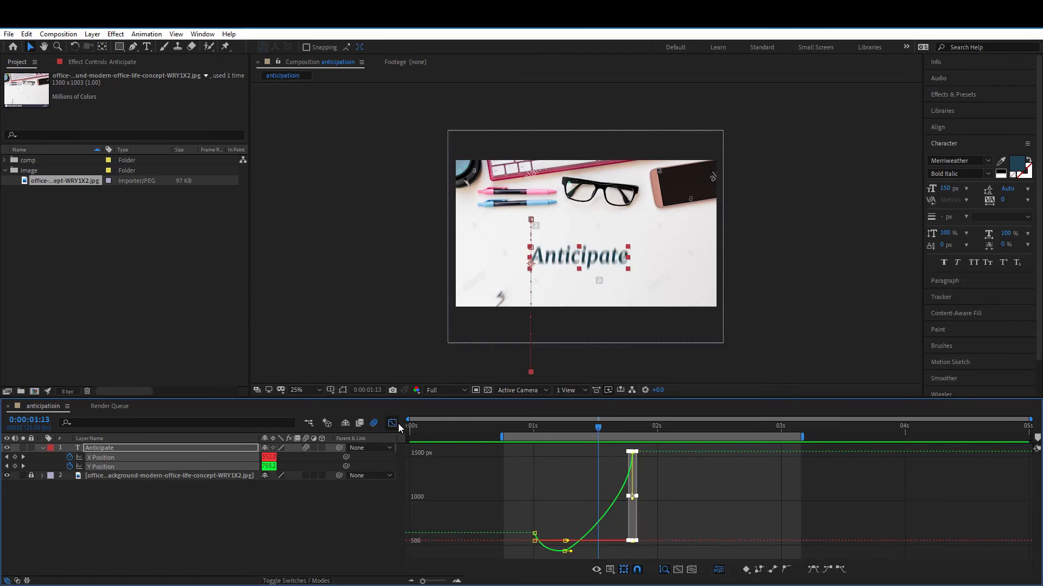
pyautogui.click(658, 521)
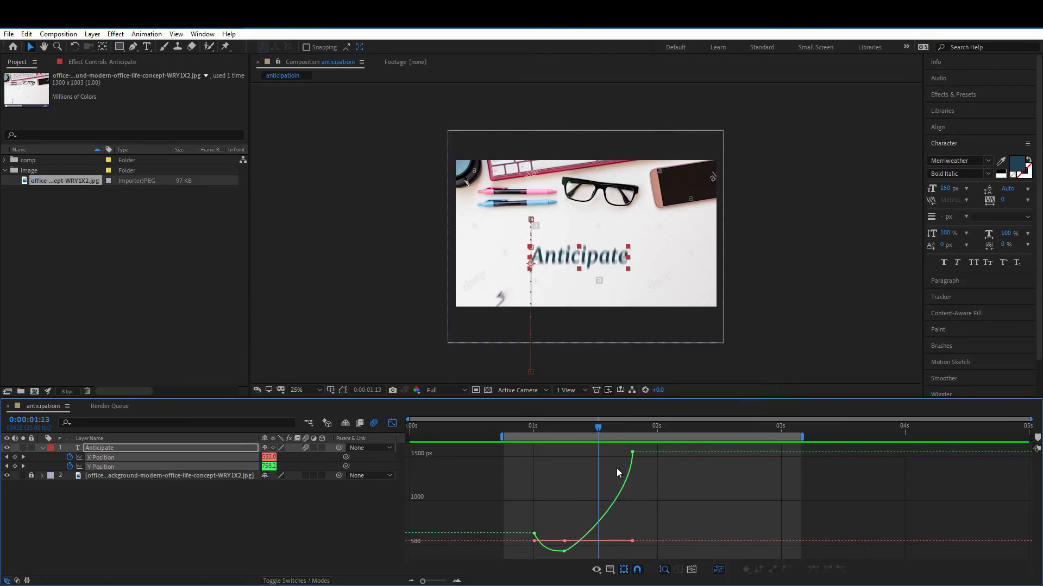
pyautogui.click(632, 452)
pyautogui.moveTo(633, 498); pyautogui.dragTo(615, 544)
pyautogui.click(519, 427)
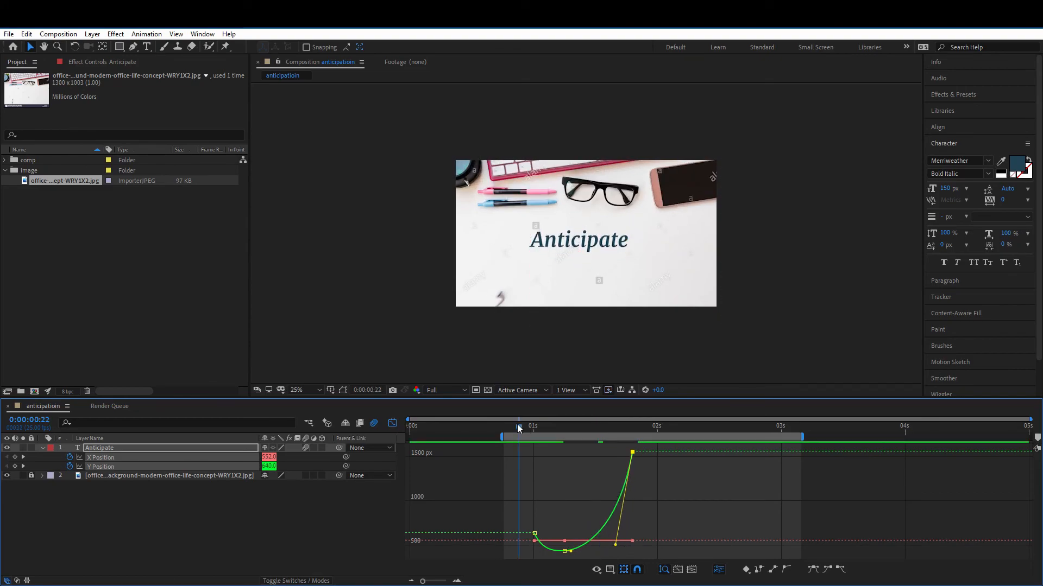